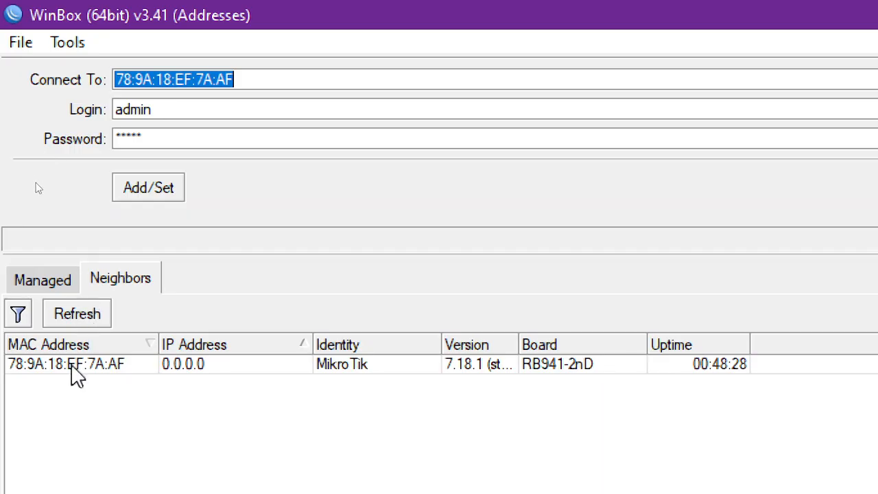
Connect to the MikroTik RB941-2nD router discovered among the neighbors, using the admin login
click(72, 366)
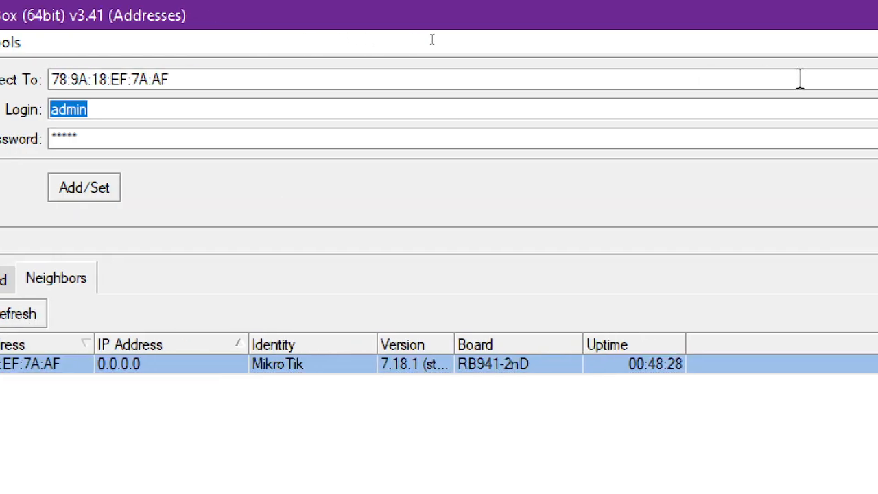
click(861, 192)
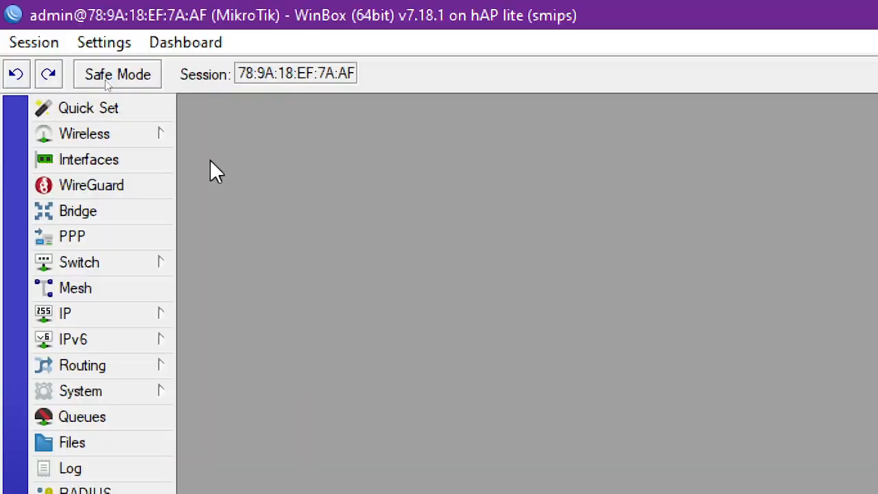
Switch to the Notepad outline and highlight the "setting WAN" and "setting LAN" entries to review the planned configuration
key(alt+Tab)
key(alt+Tab)
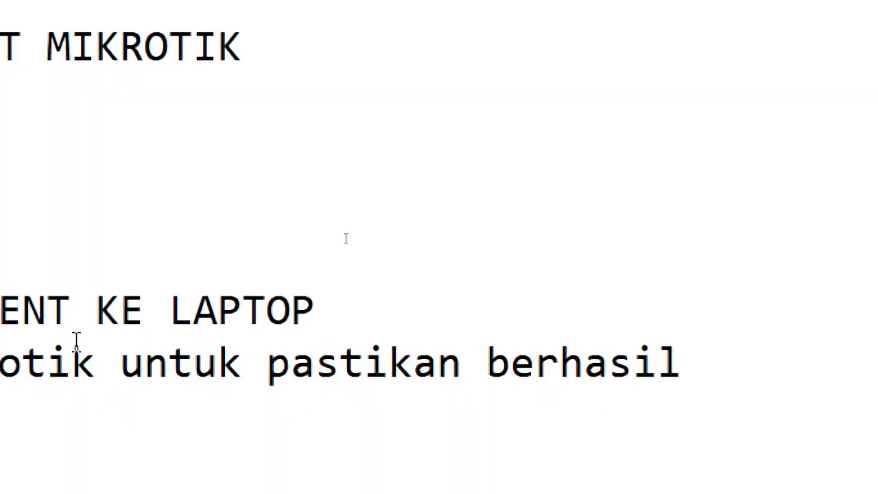
drag(74, 82, 369, 96)
drag(85, 250, 377, 261)
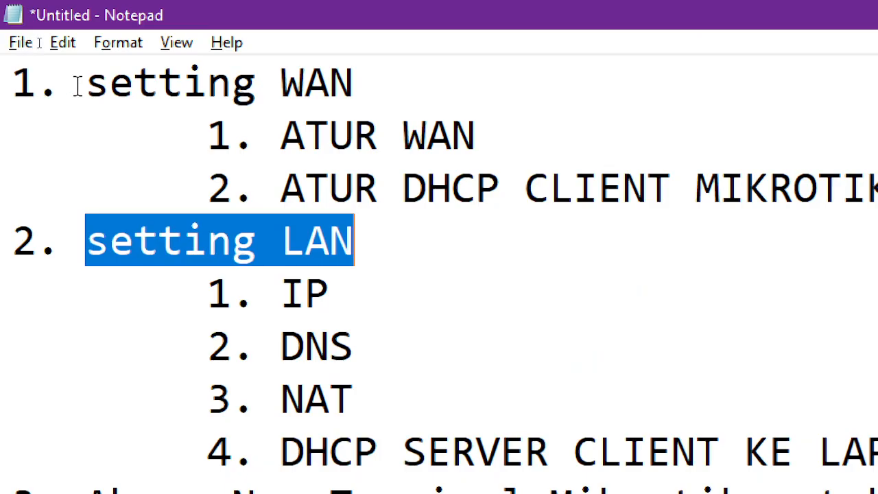
drag(88, 82, 513, 188)
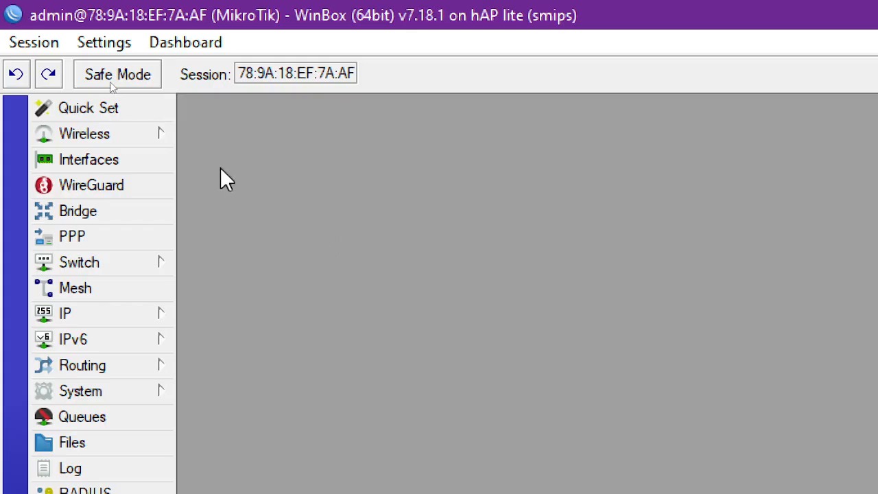
Return to WinBox and enable the wlan1 wireless interface
click(104, 133)
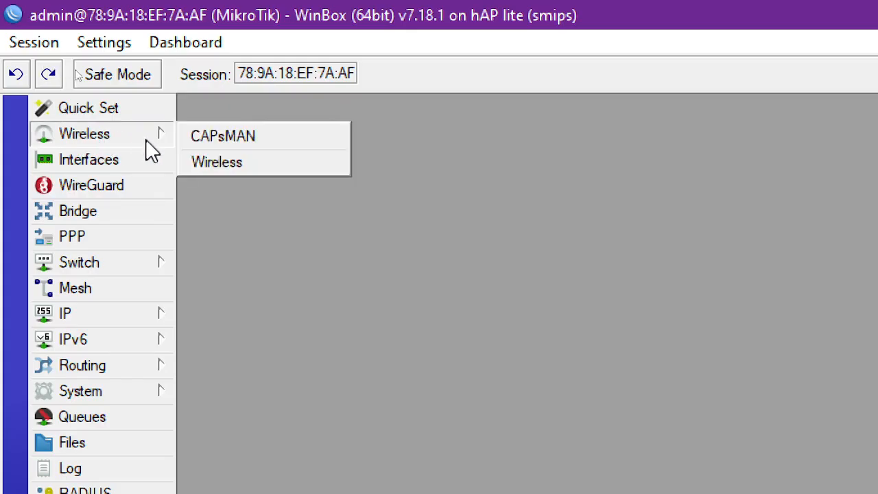
click(230, 163)
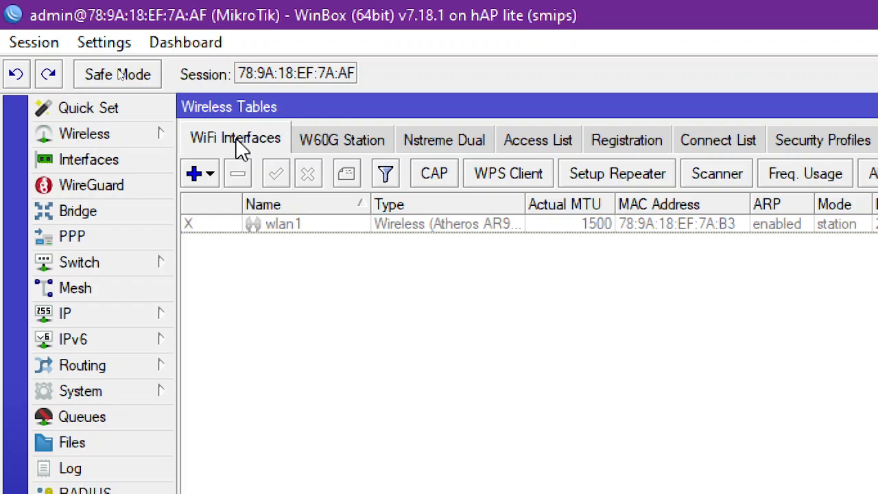
click(310, 228)
click(276, 175)
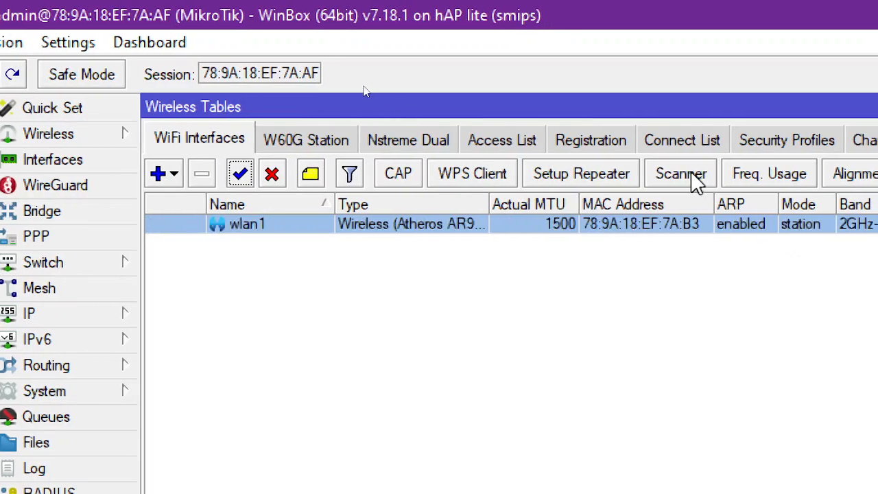
Scan for wireless networks on wlan1 and connect the interface to the OPPO A3x access point
click(682, 177)
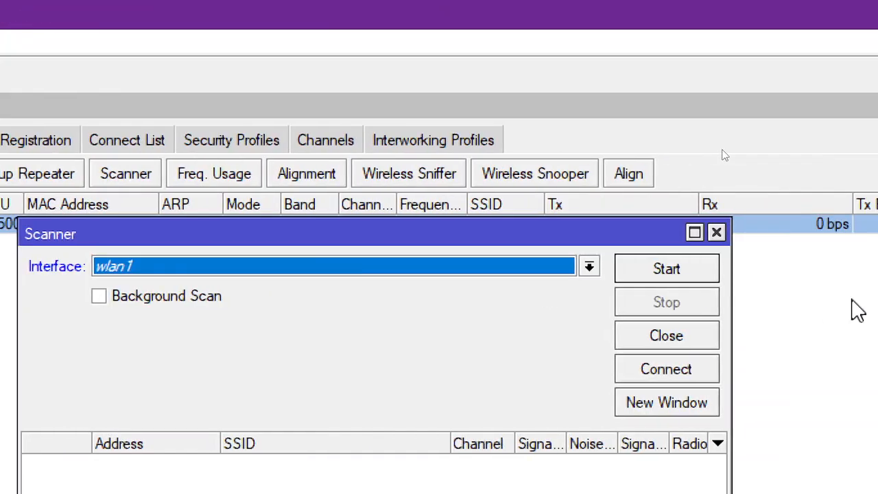
click(677, 270)
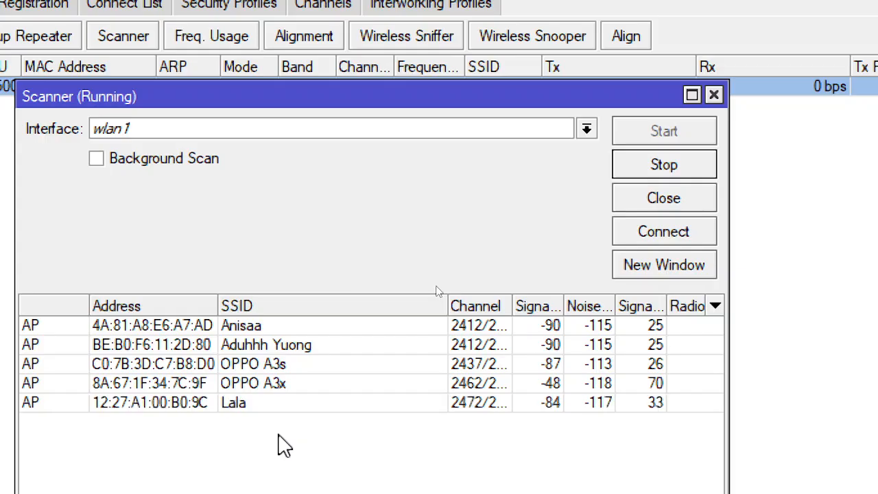
click(275, 385)
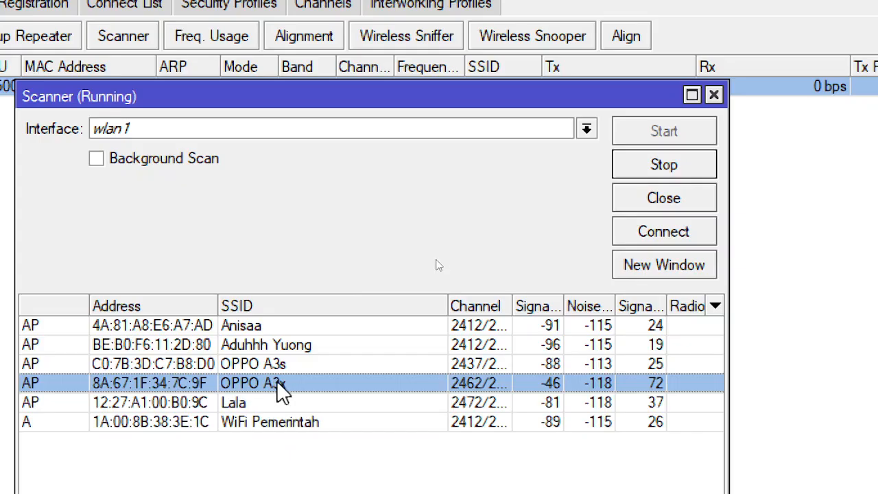
click(676, 231)
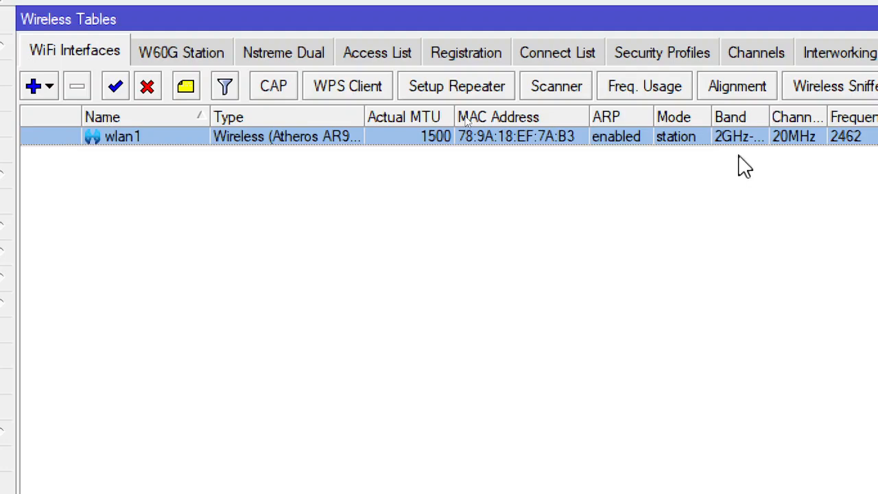
Create a wireless security profile named oppo a3x with dynamic keys mode and WPA PSK, WPA EAP, WPA2 PSK and WPA2 EAP authentication
click(675, 54)
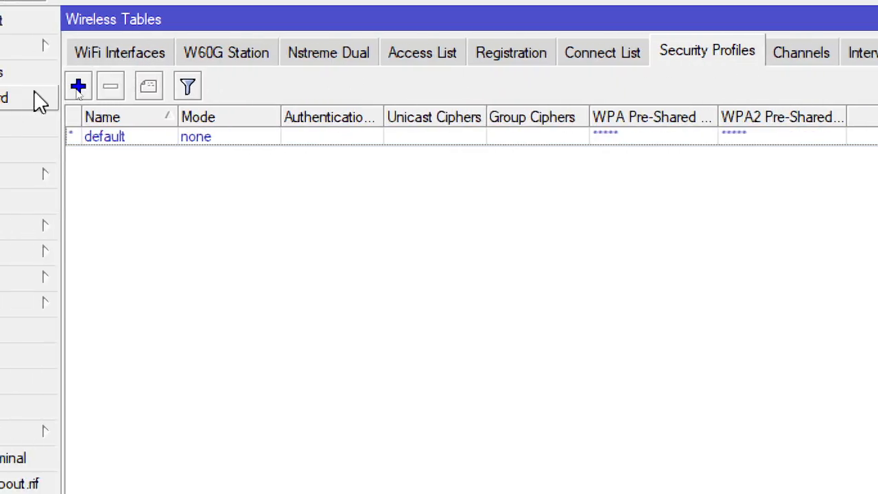
click(77, 88)
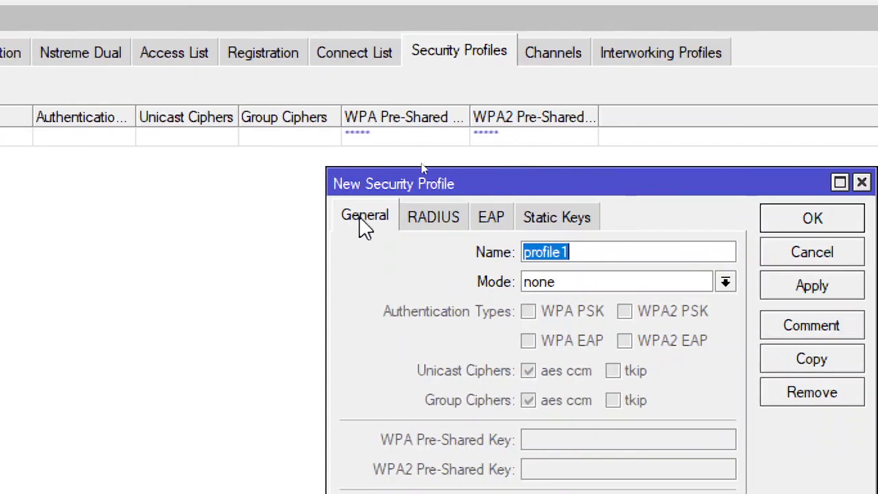
key(BackSpace)
text(oppo a3x)
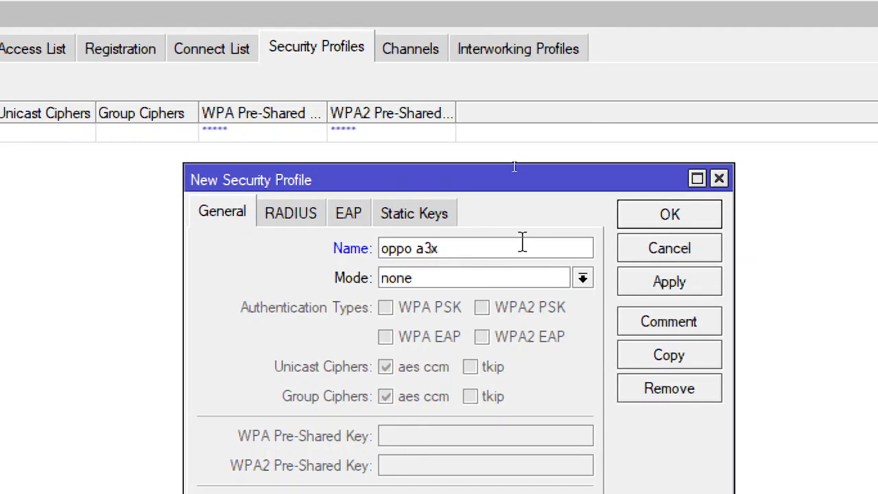
click(411, 280)
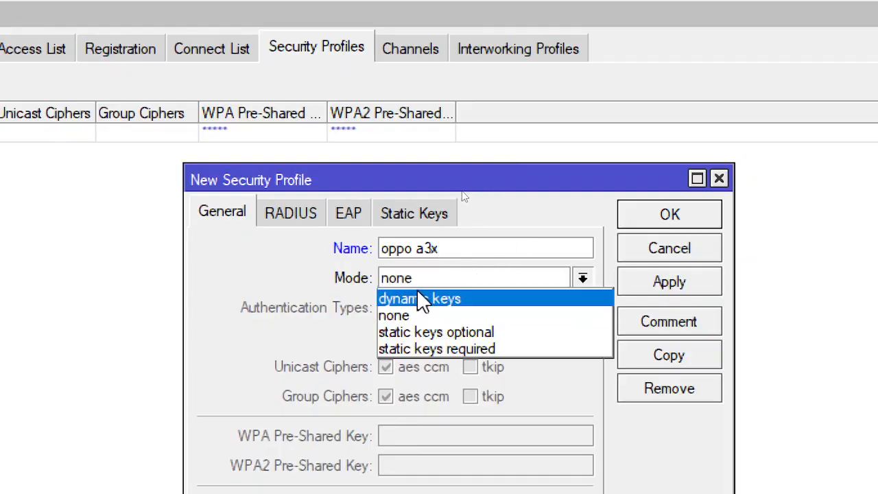
click(424, 298)
click(404, 310)
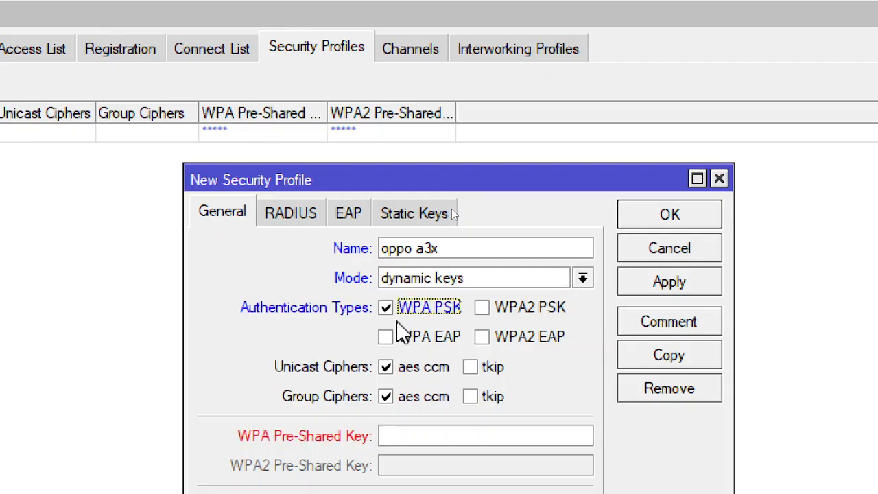
click(440, 341)
click(524, 307)
click(504, 336)
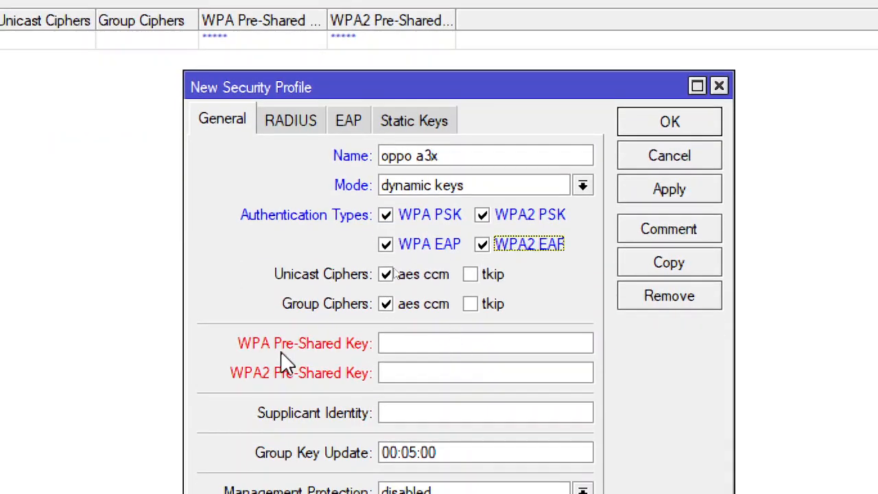
Enter the hotspot password as the WPA and WPA2 pre-shared keys and save the security profile
click(431, 348)
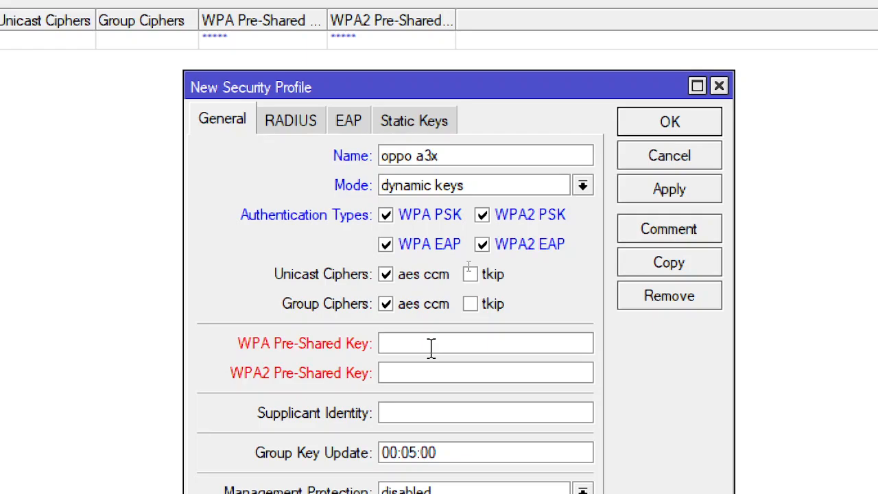
text(*****)
key(BackSpace)
key(BackSpace)
key(BackSpace)
key(BackSpace)
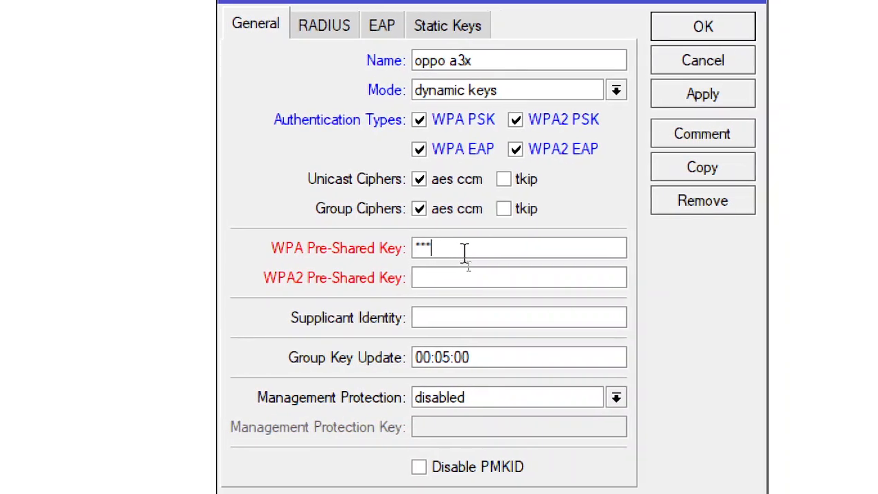
text(*********)
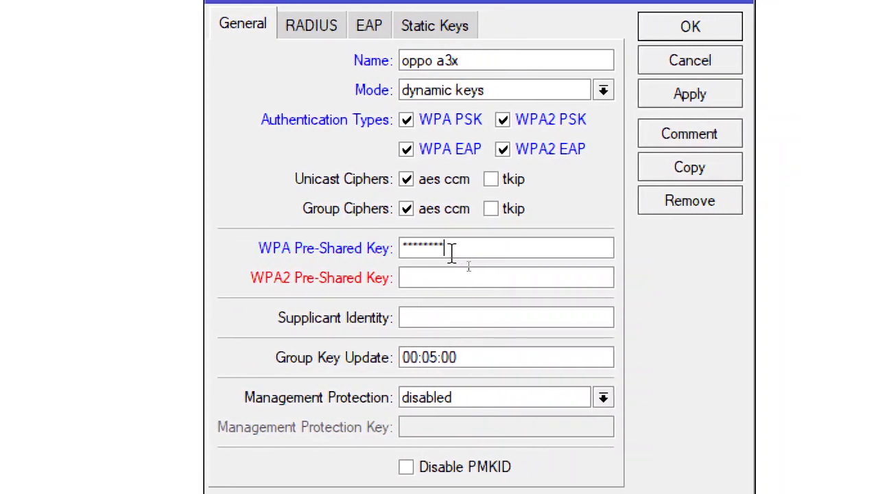
click(443, 278)
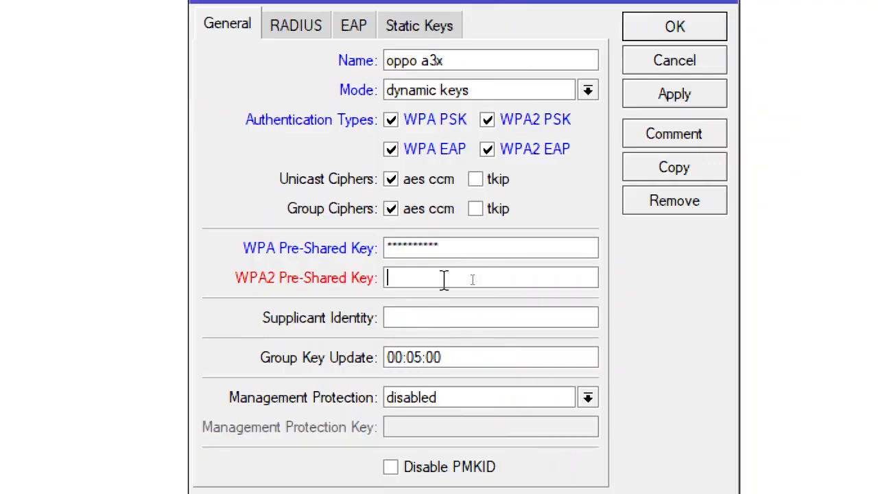
text(**********)
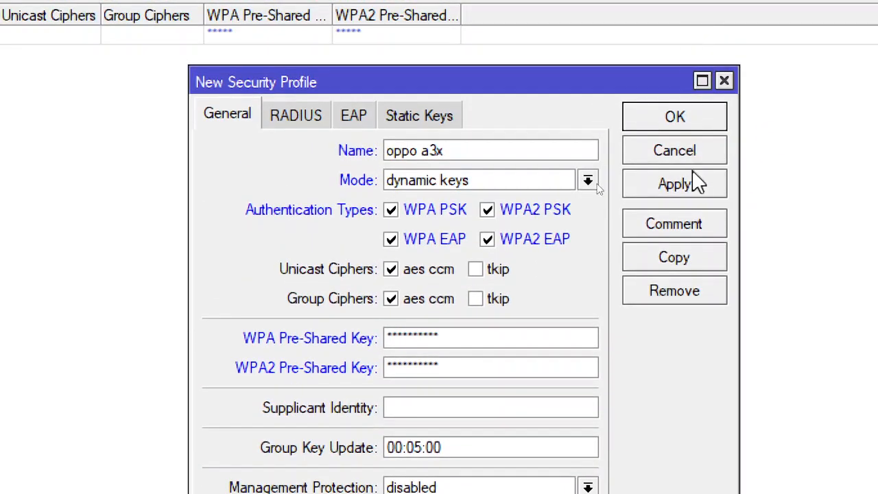
click(689, 66)
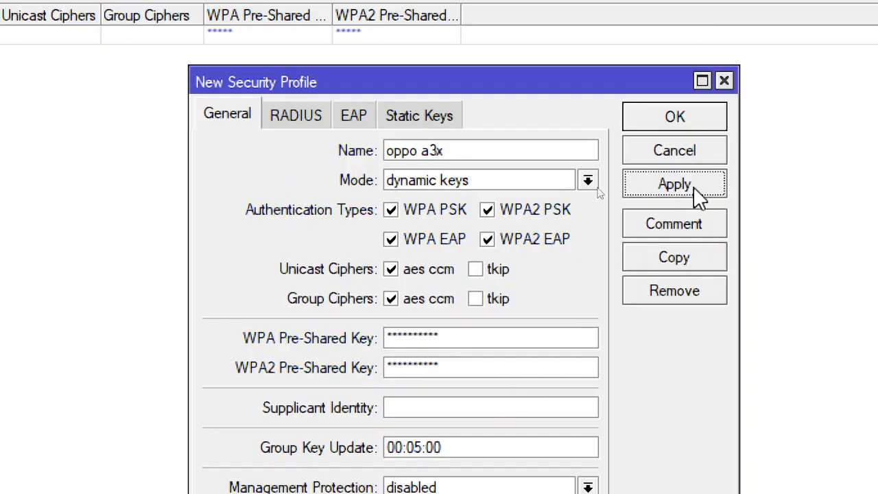
click(689, 122)
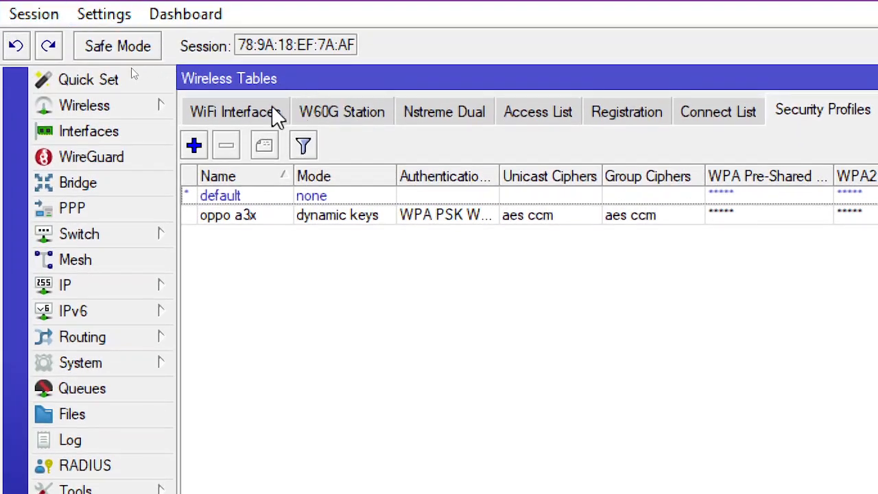
Assign the oppo a3x security profile to the wlan1 interface, save it, and view the wireless registration list
click(251, 110)
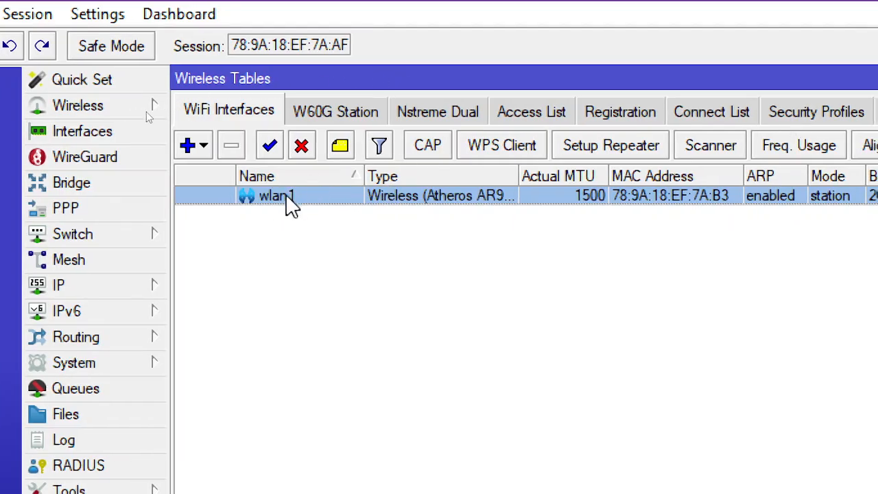
double_click(289, 206)
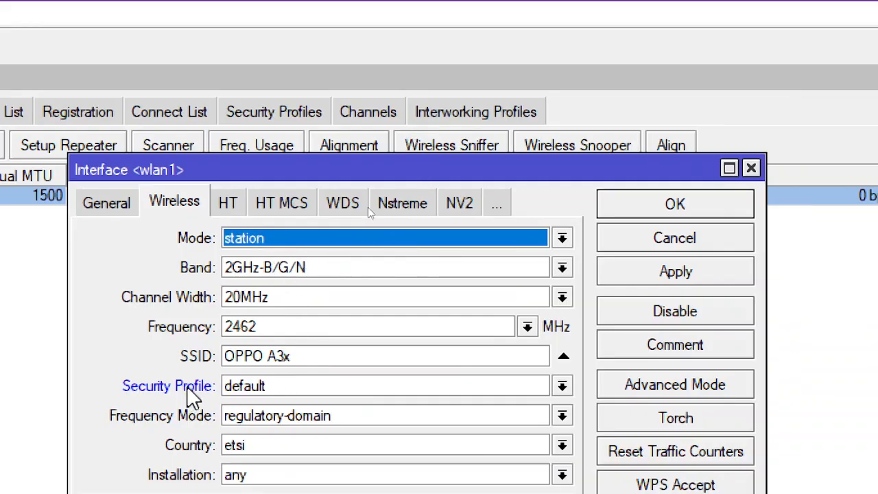
click(351, 389)
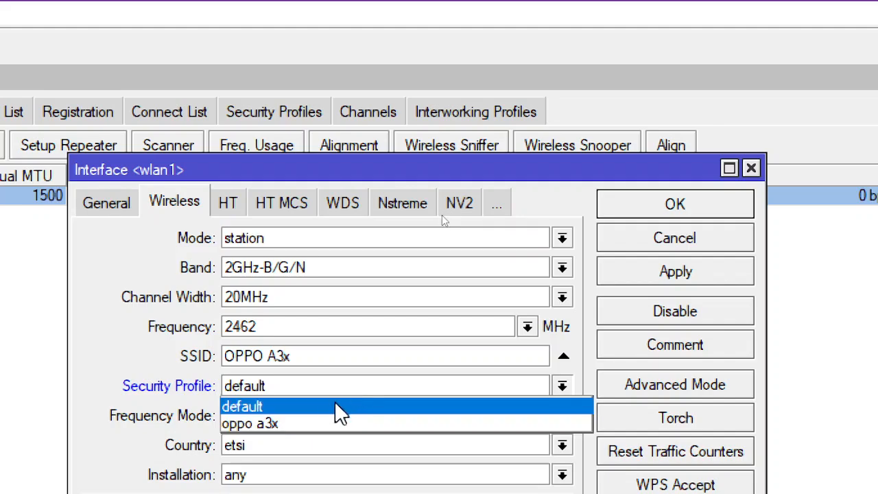
key(Up)
click(316, 425)
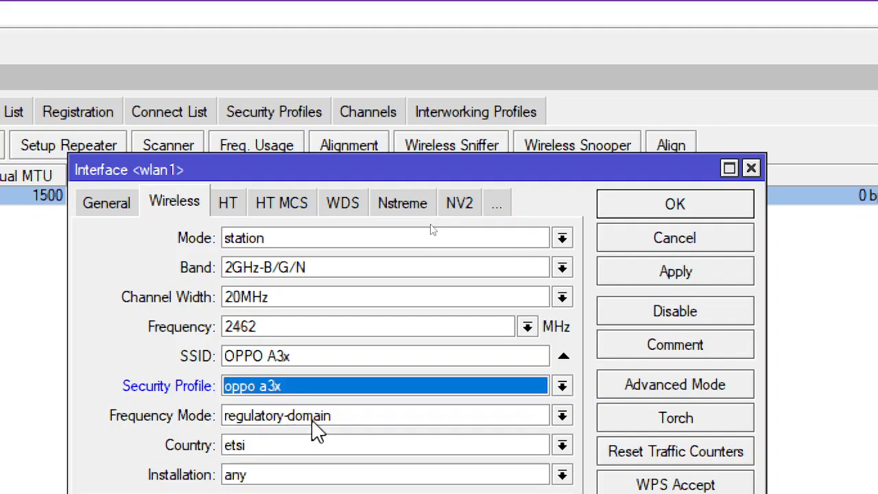
click(700, 278)
click(697, 206)
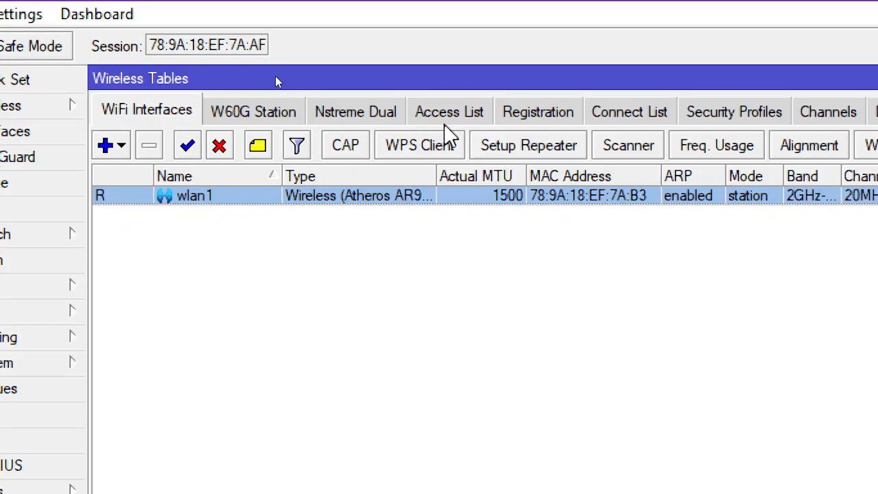
click(542, 115)
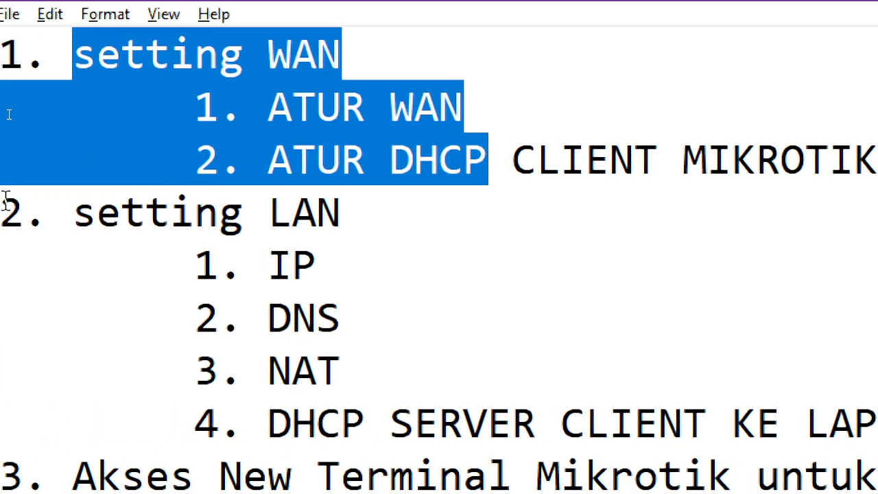
Switch to the Notepad outline and highlight the "ATUR WAN" and "ATUR DHCP CLIENT MIKROTIK" items to review the WAN tasks
click(450, 166)
drag(501, 142, 259, 134)
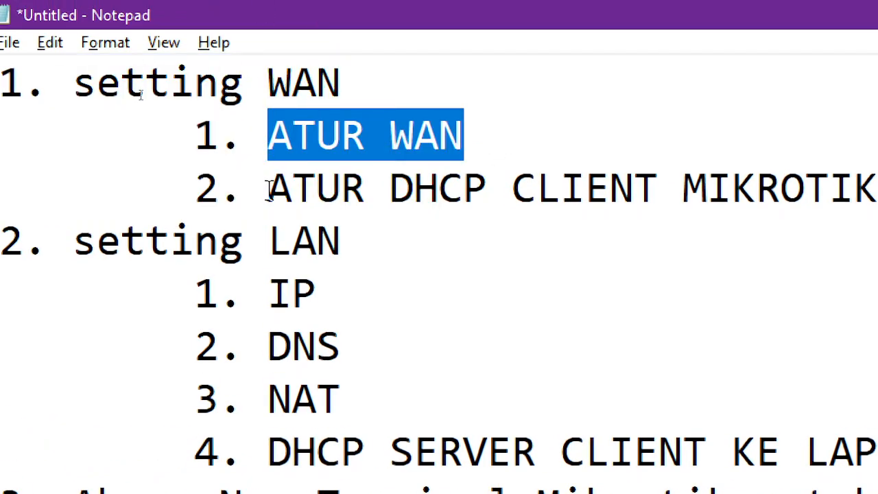
drag(269, 190, 655, 211)
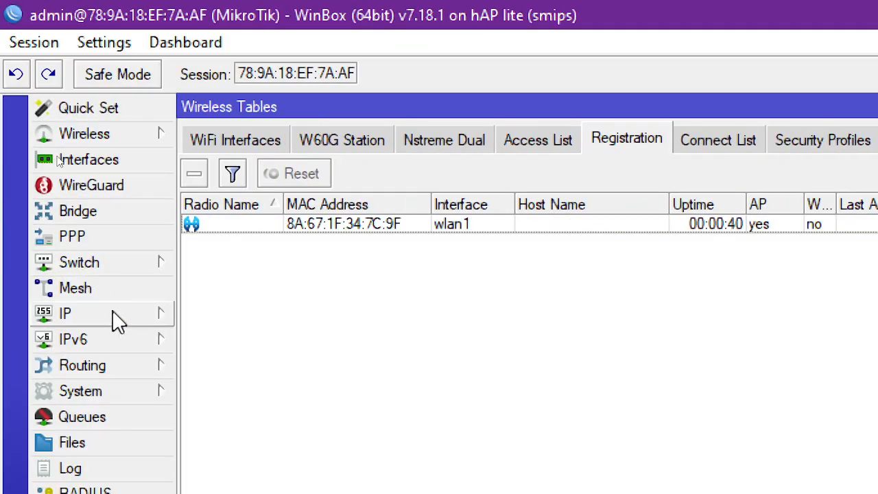
Add a DHCP client on the wlan1 interface with peer DNS, peer NTP and the default route enabled, and save it
click(118, 319)
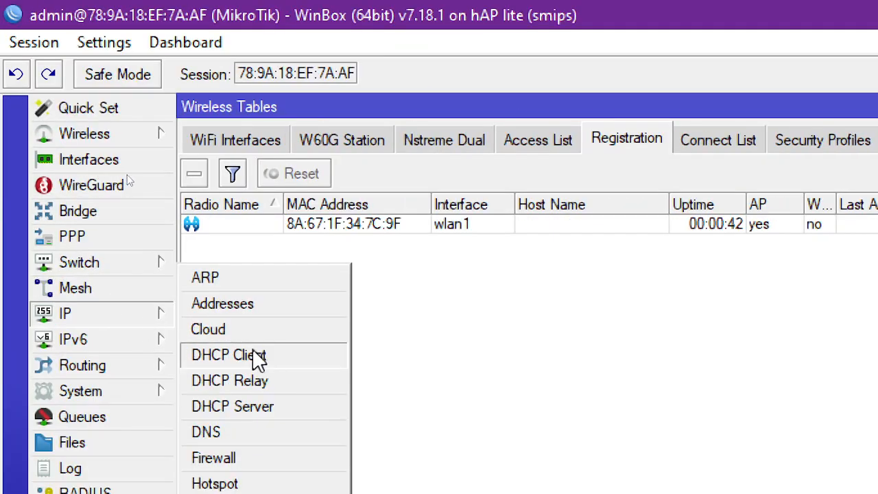
click(275, 357)
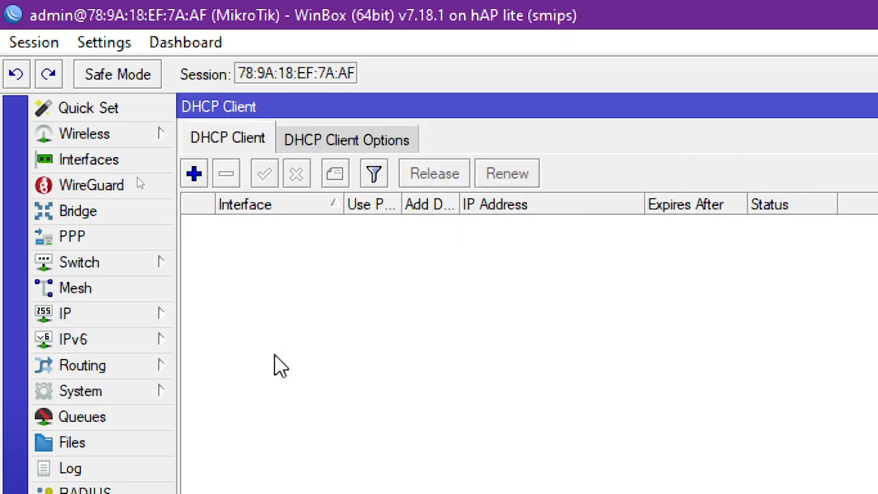
click(199, 175)
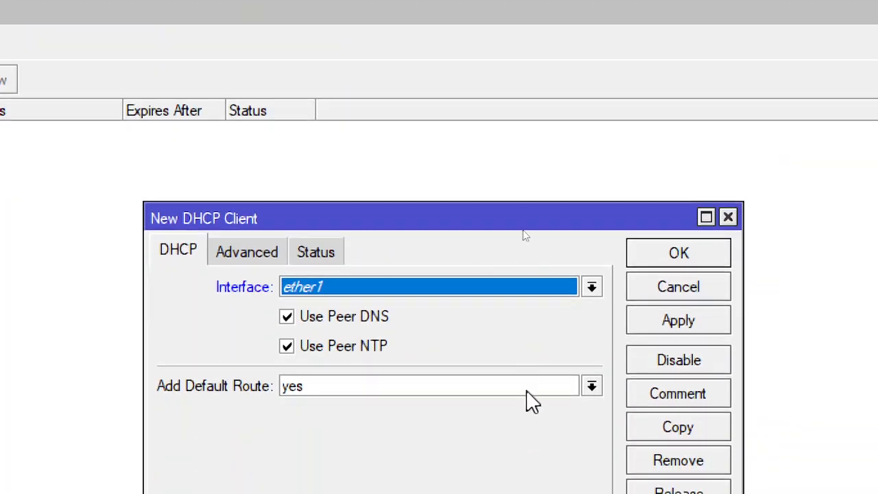
click(500, 284)
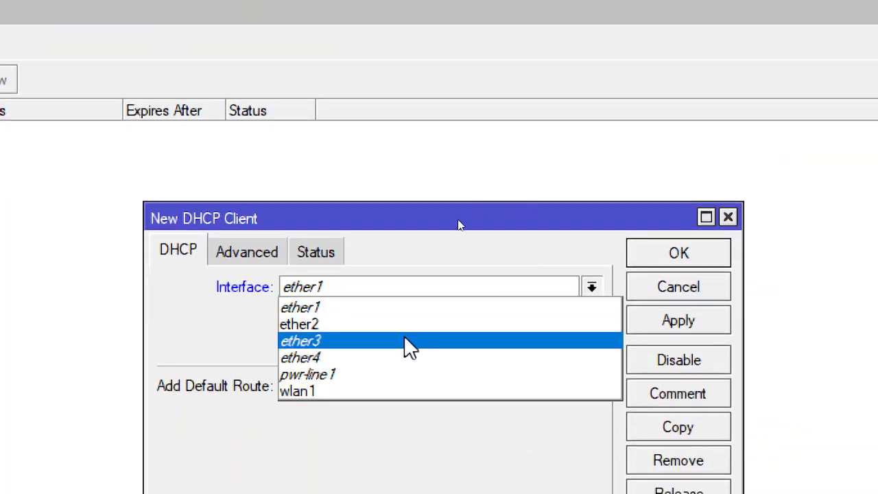
click(362, 392)
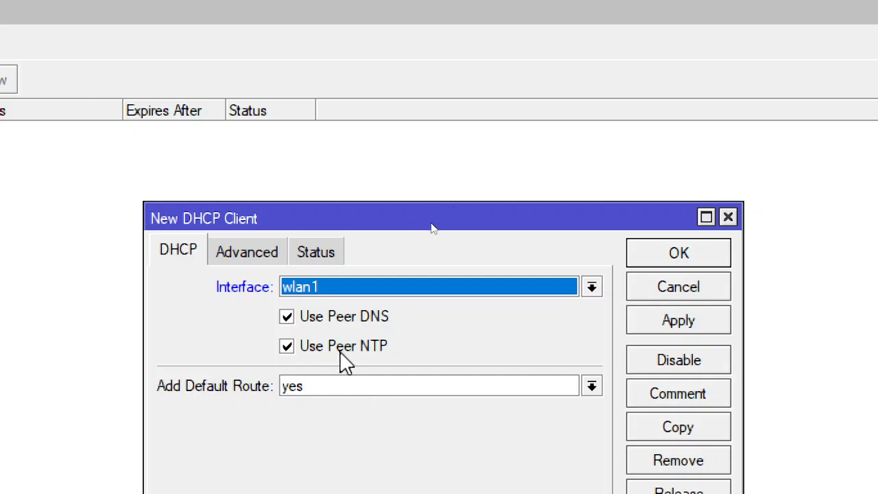
click(710, 324)
click(698, 255)
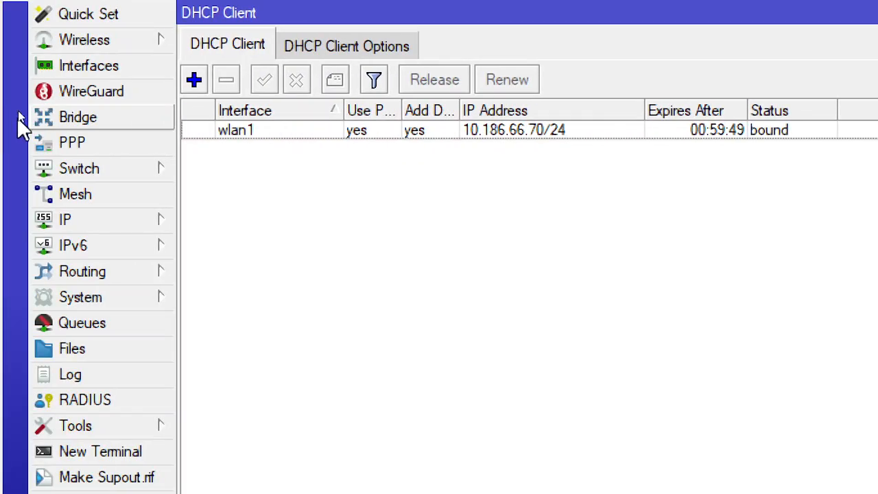
Open the IP address list maximized and widen the Address column to examine the full address, range and flag of the wlan1 entry
click(70, 225)
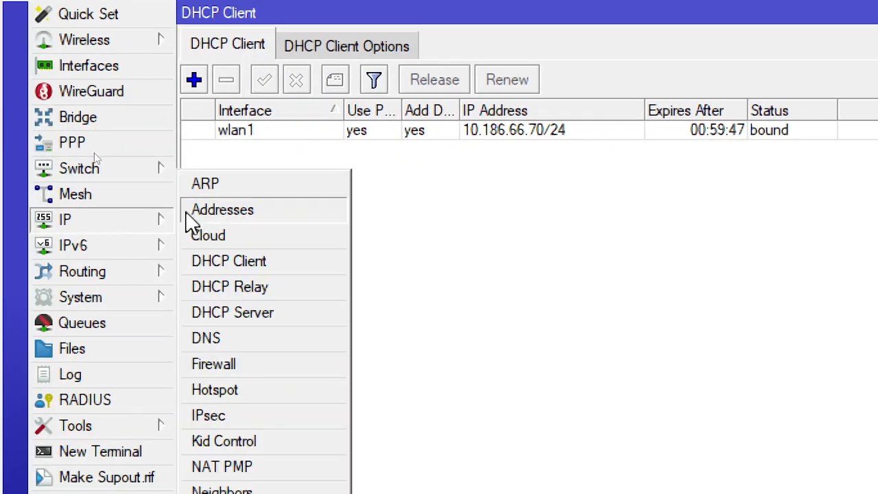
click(229, 213)
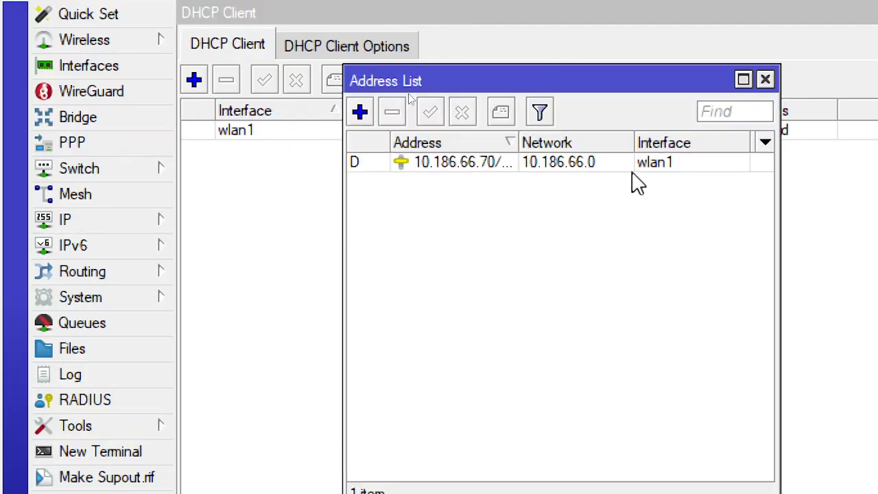
click(743, 79)
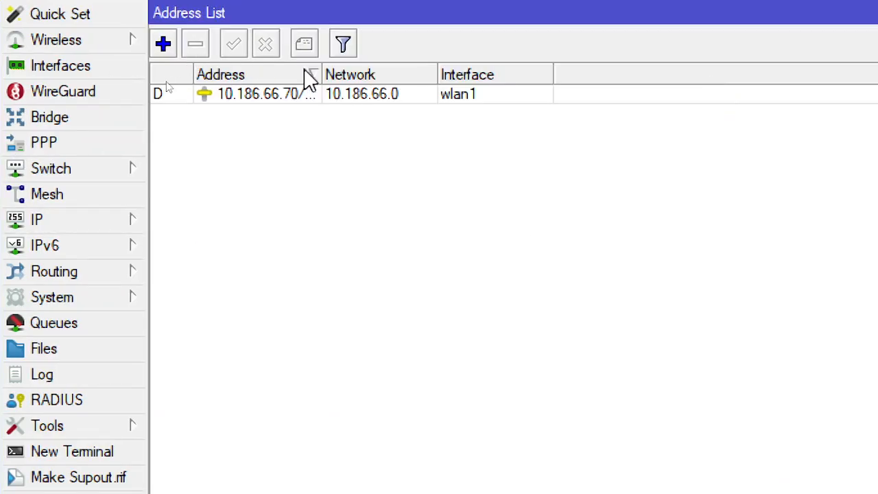
drag(322, 73, 419, 73)
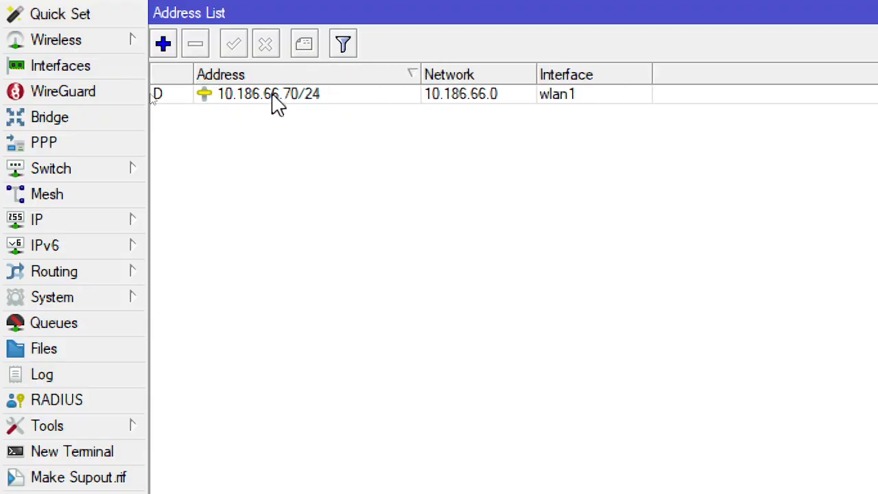
mouse_move(290, 104)
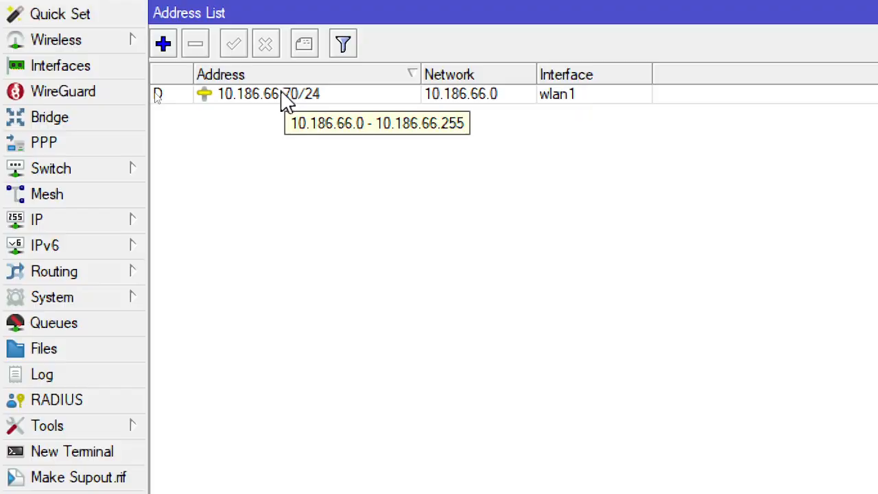
mouse_move(158, 98)
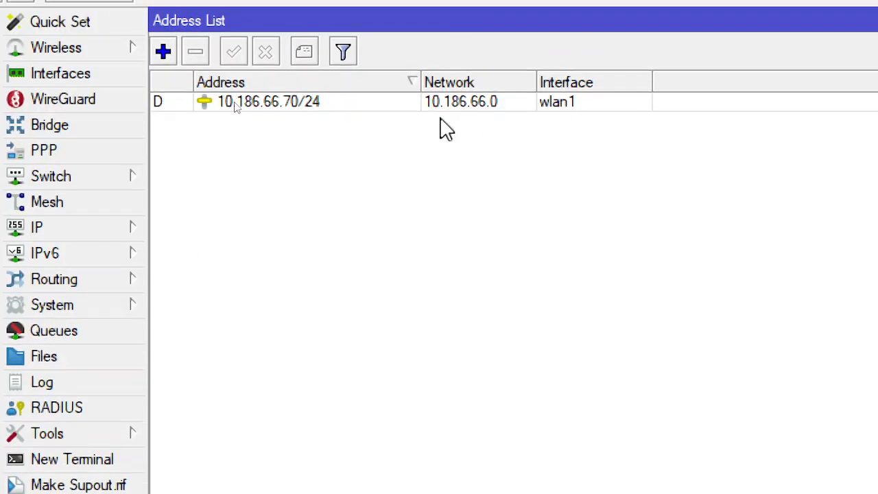
Switch to the Notepad outline, highlight the "setting WAN" section and move on to the IP item under "setting LAN"
key(alt+Tab)
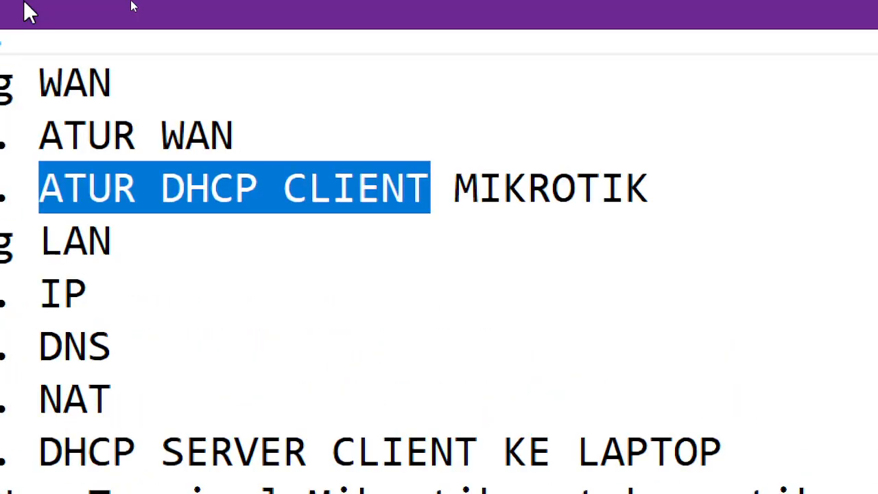
drag(87, 82, 184, 83)
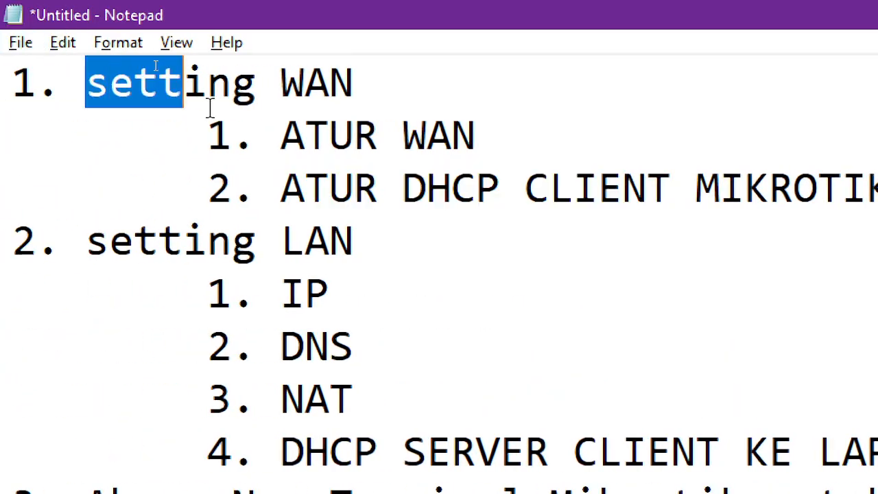
drag(209, 110, 868, 187)
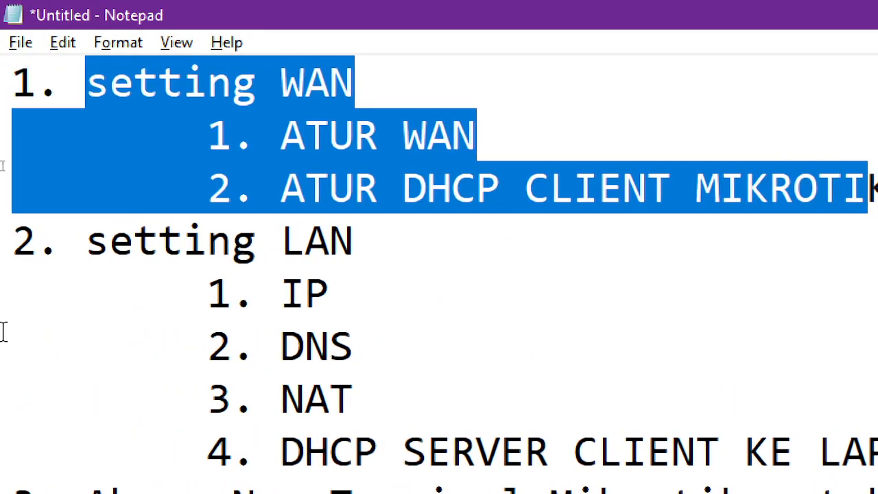
click(378, 258)
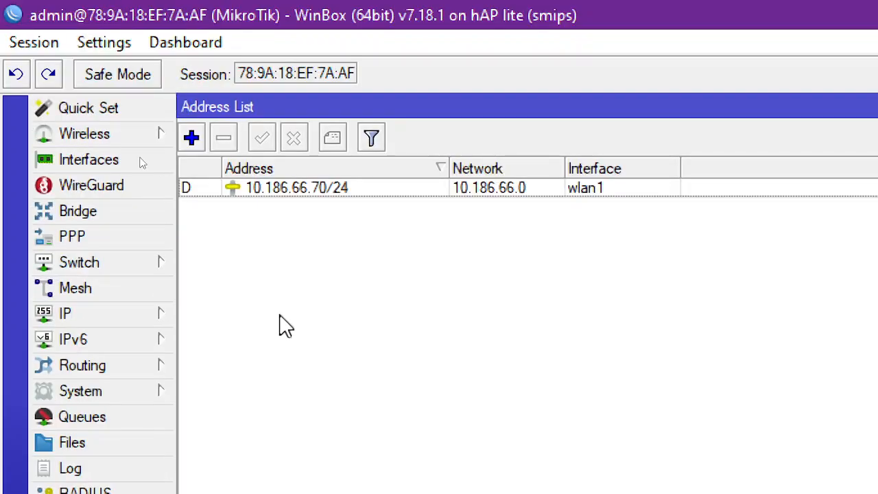
key(alt+Tab)
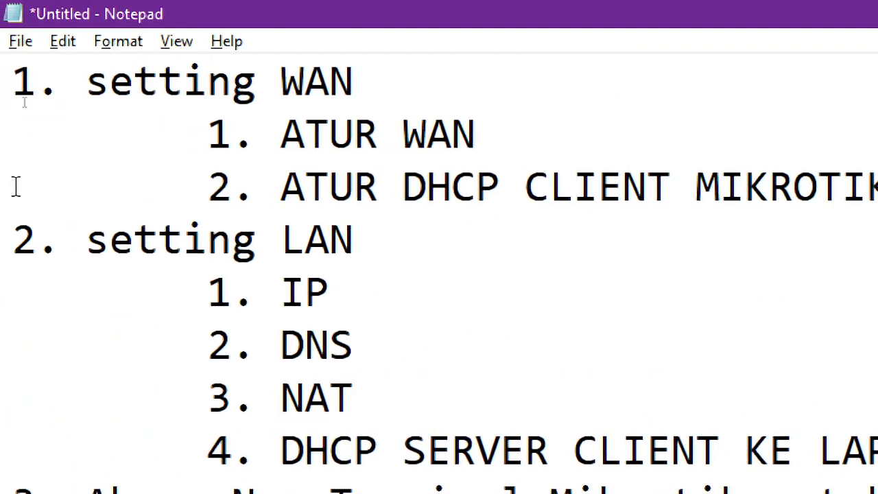
click(341, 292)
Switch back to WinBox and start a new IP address entry of 192.168.100.1/24 on the ether2 interface
key(alt+Tab)
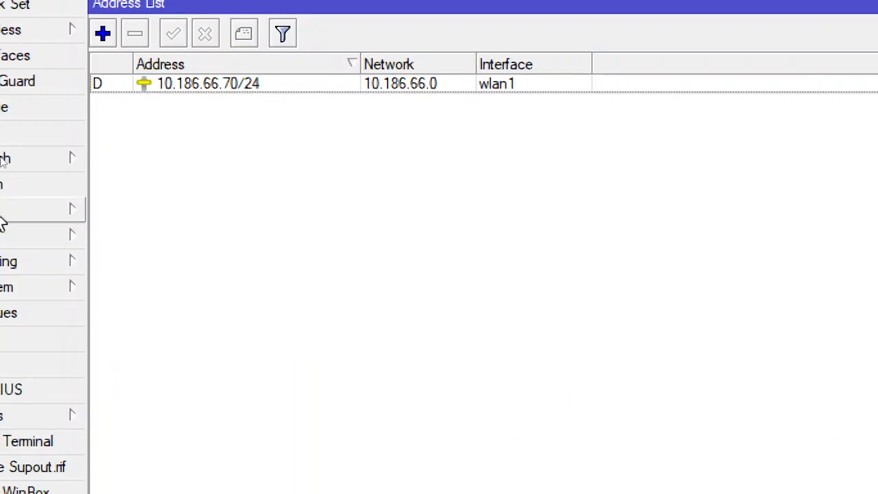
click(81, 211)
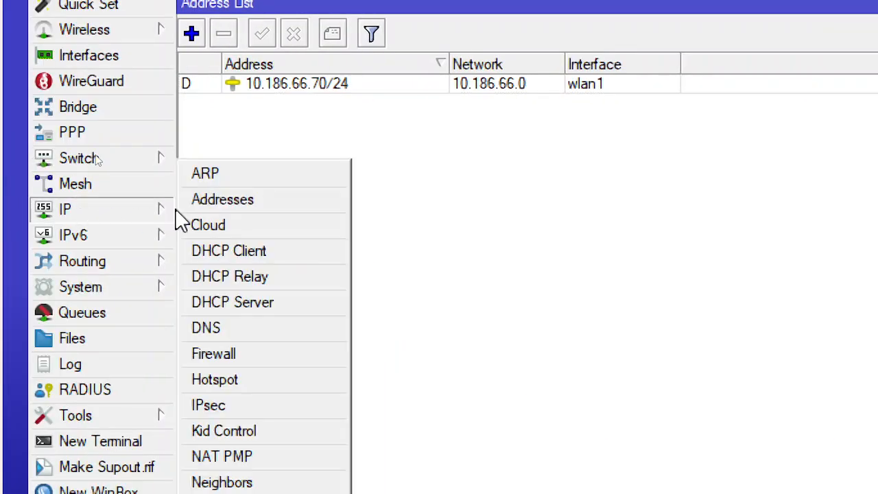
click(210, 210)
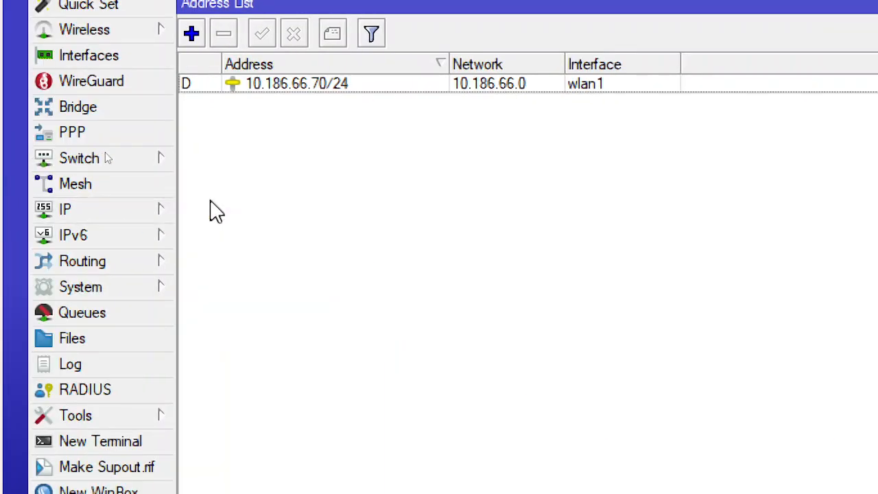
click(191, 33)
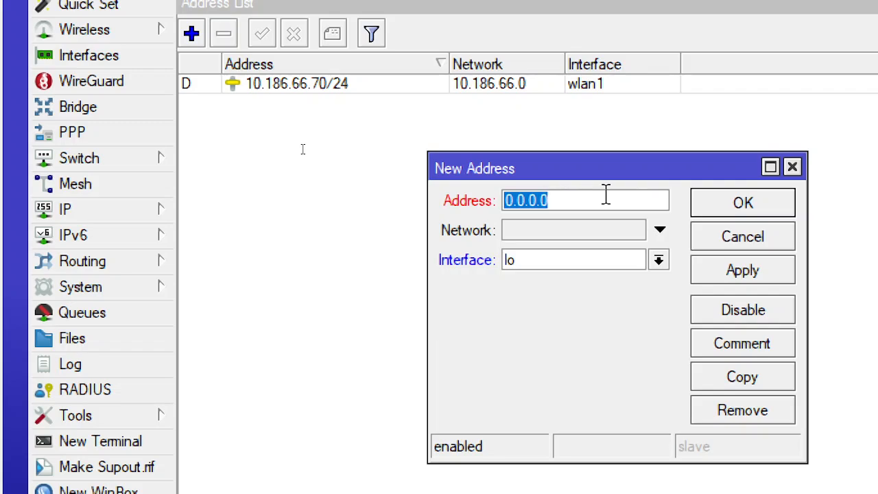
text(192.168)
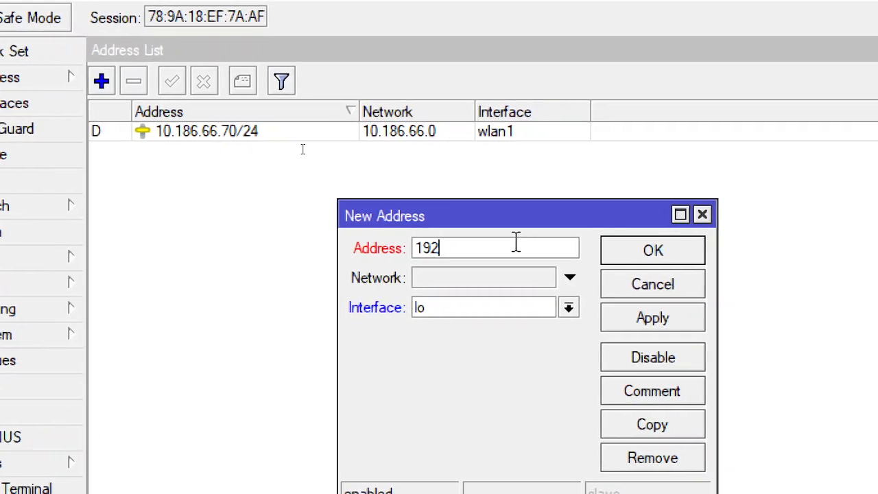
text(.1)
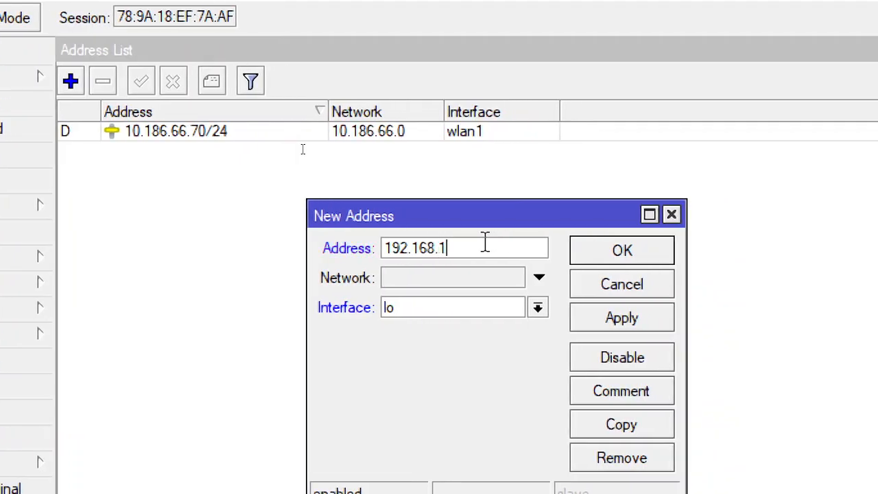
text(00.1/)
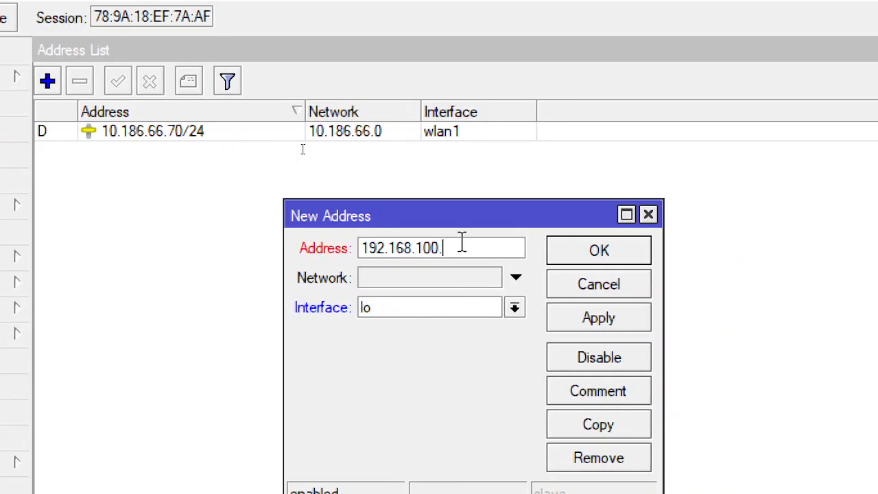
text(24)
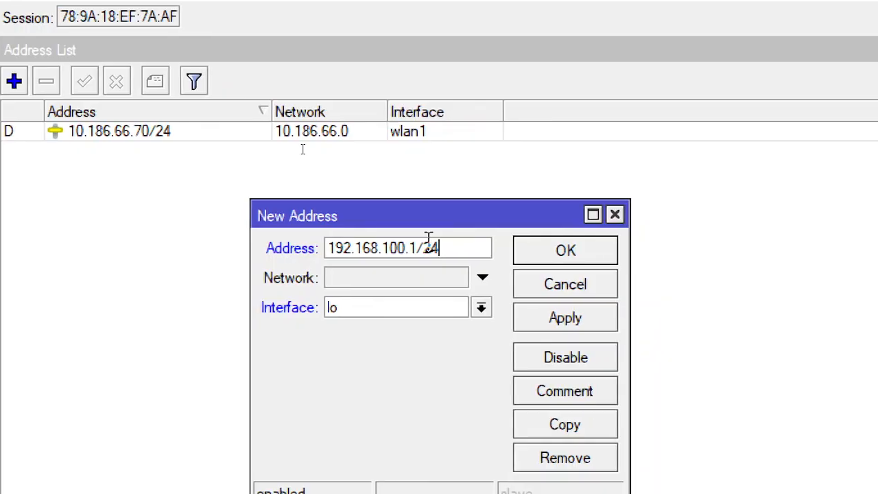
click(483, 309)
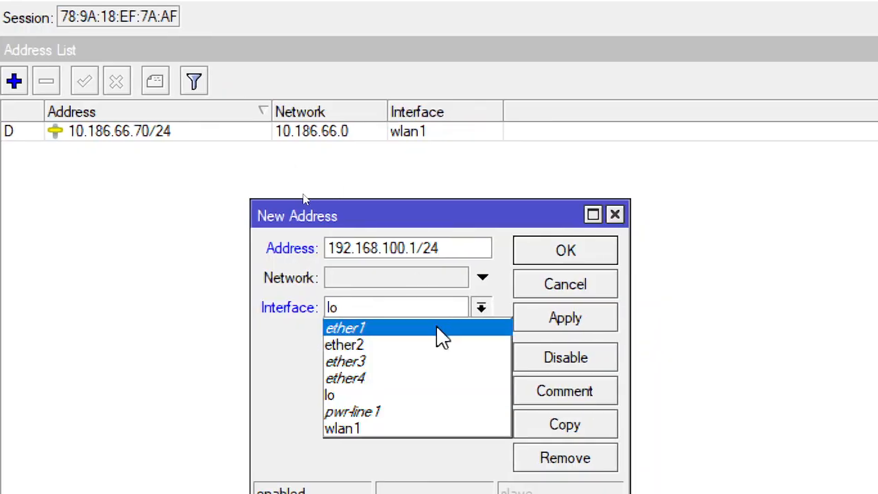
click(402, 343)
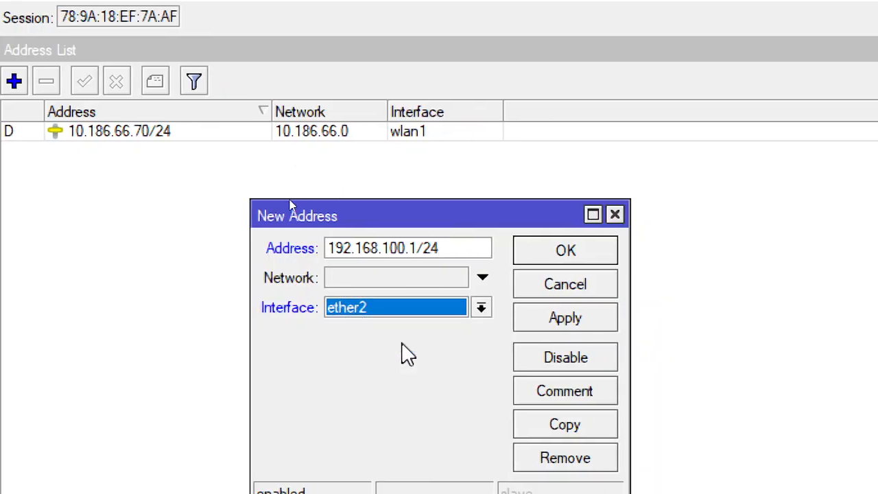
click(461, 283)
text(192.168)
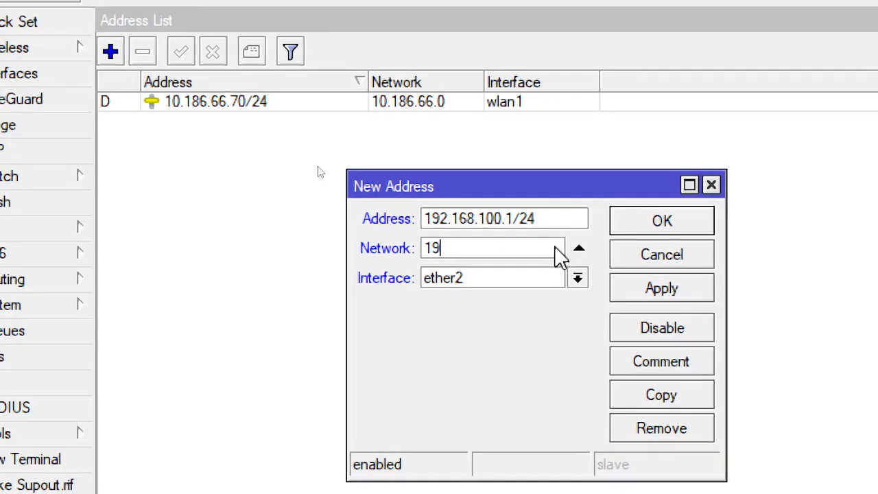
text(.100.0)
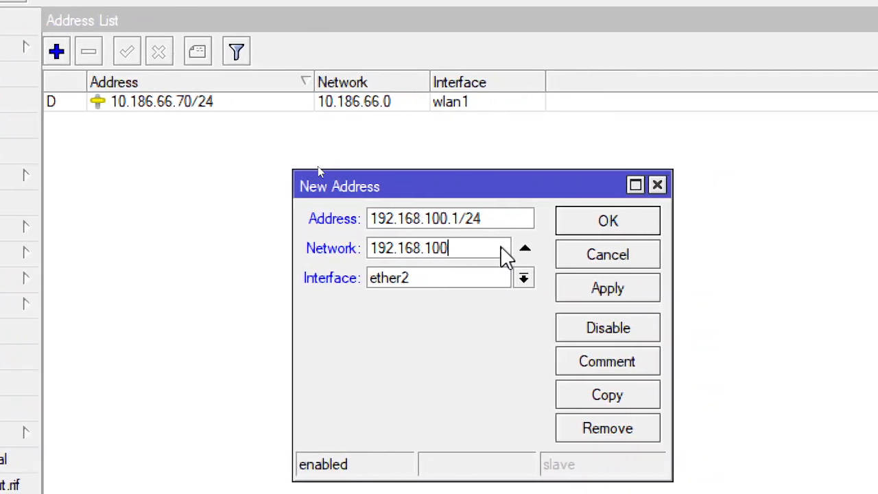
key(BackSpace)
key(BackSpace)
key(BackSpace)
key(BackSpace)
key(BackSpace)
key(BackSpace)
key(BackSpace)
key(BackSpace)
key(BackSpace)
key(BackSpace)
key(BackSpace)
key(BackSpace)
key(BackSpace)
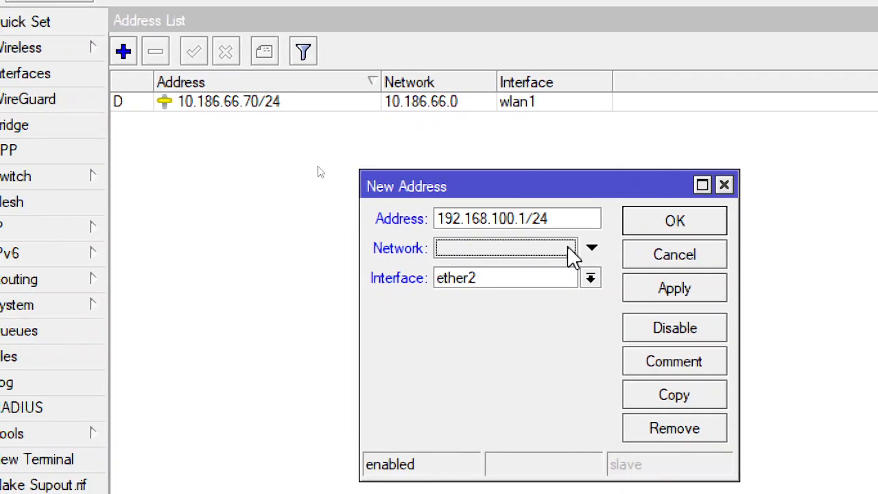
Apply and save the new ether2 address entry with the network field left unset
click(659, 289)
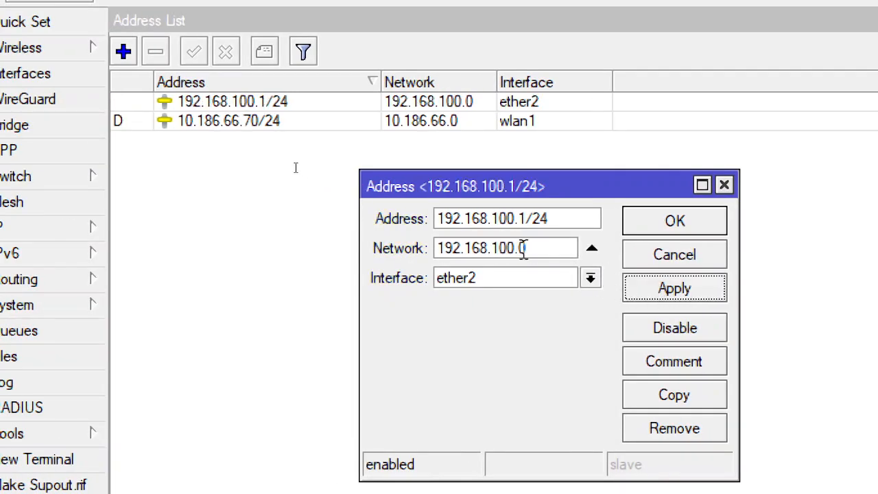
click(645, 226)
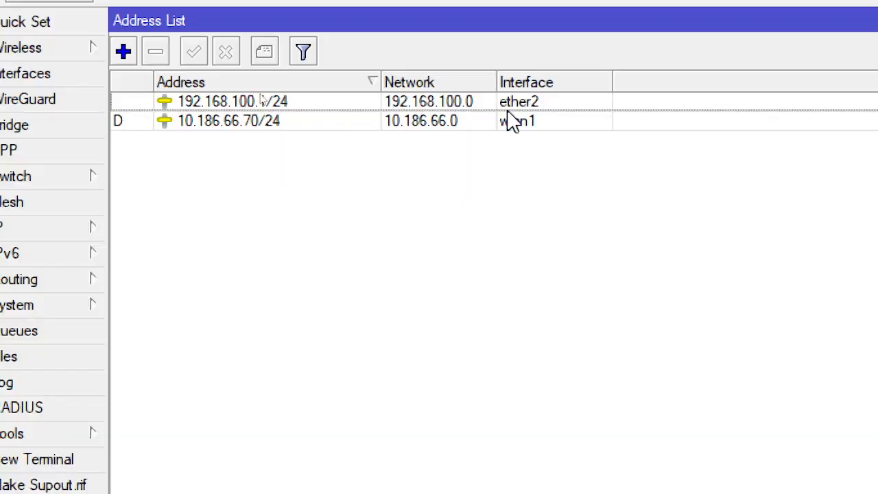
Highlight the DNS item in the Notepad outline, and set the router's DNS server to 8.8.8.8 in the WinBox DNS settings
key(alt+Tab)
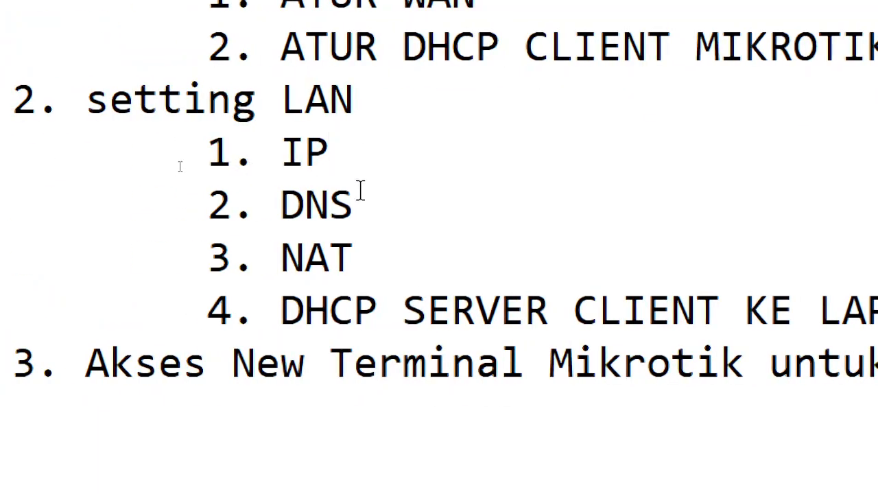
drag(362, 208, 281, 204)
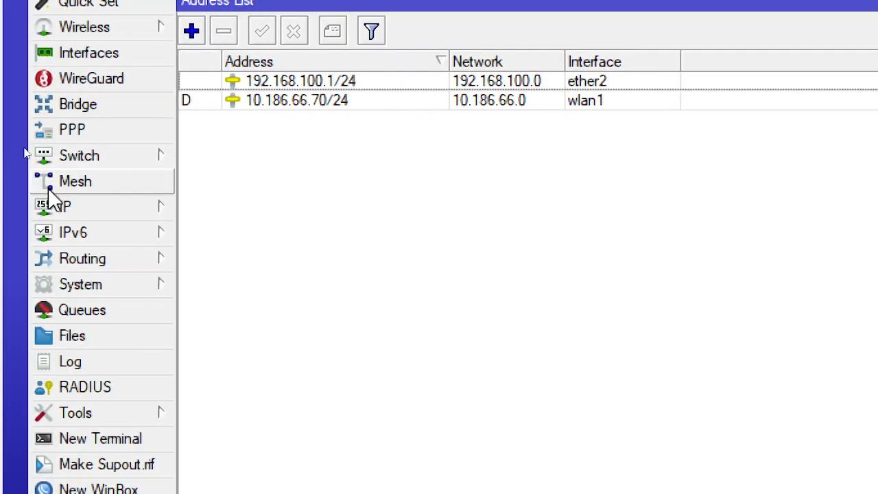
click(100, 211)
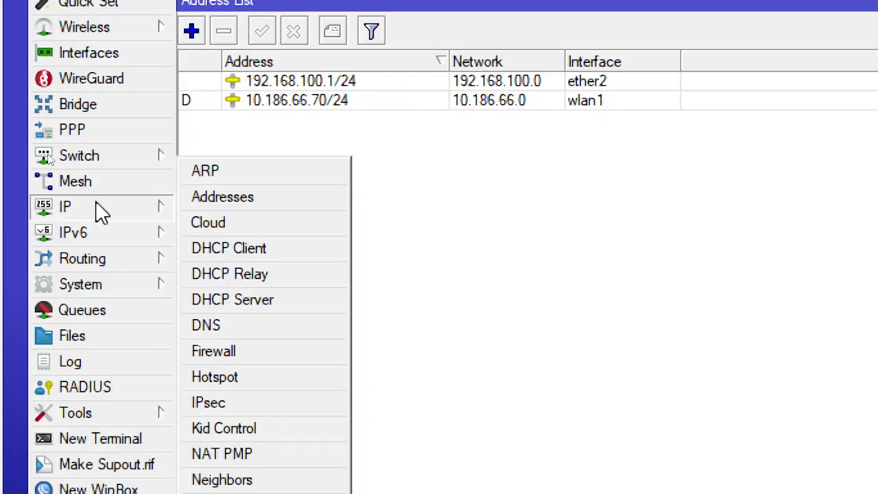
click(271, 327)
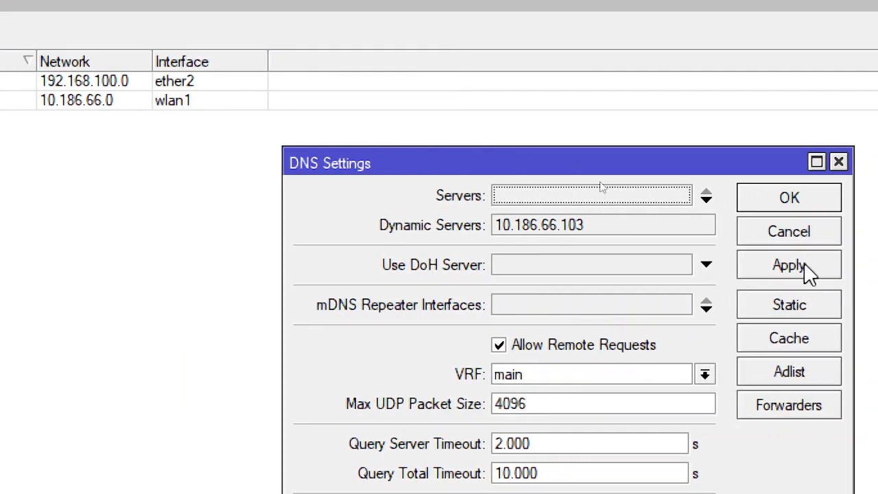
click(604, 199)
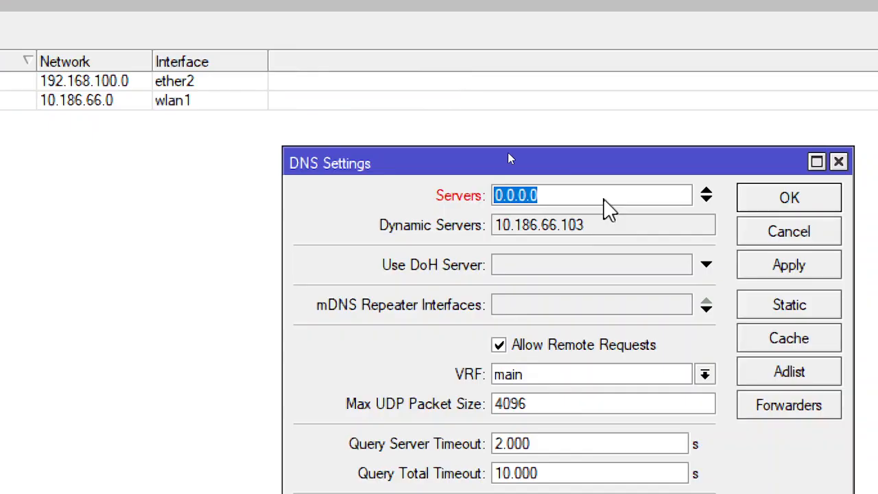
text(8.8.8.8)
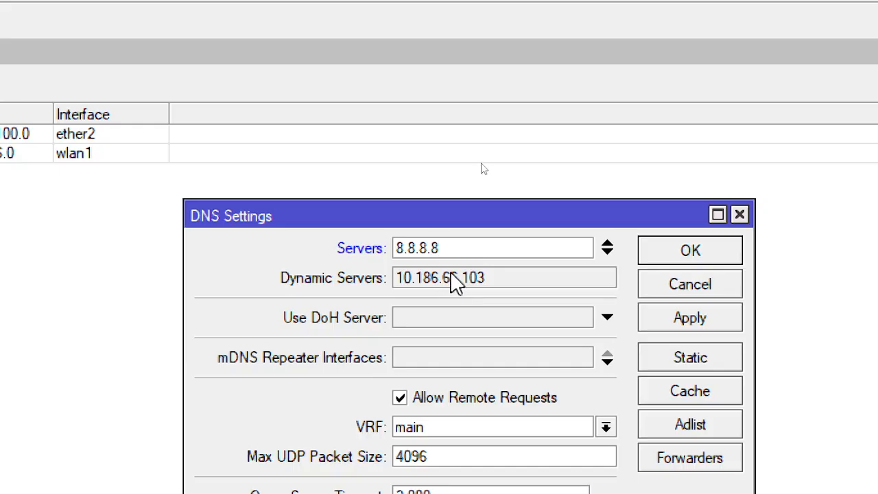
Keep Allow Remote Requests enabled, and apply and save the DNS settings
click(454, 403)
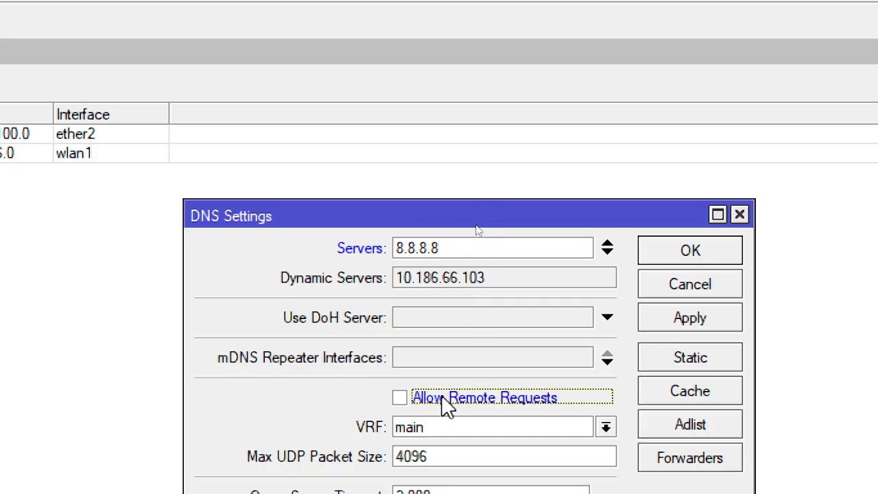
click(406, 398)
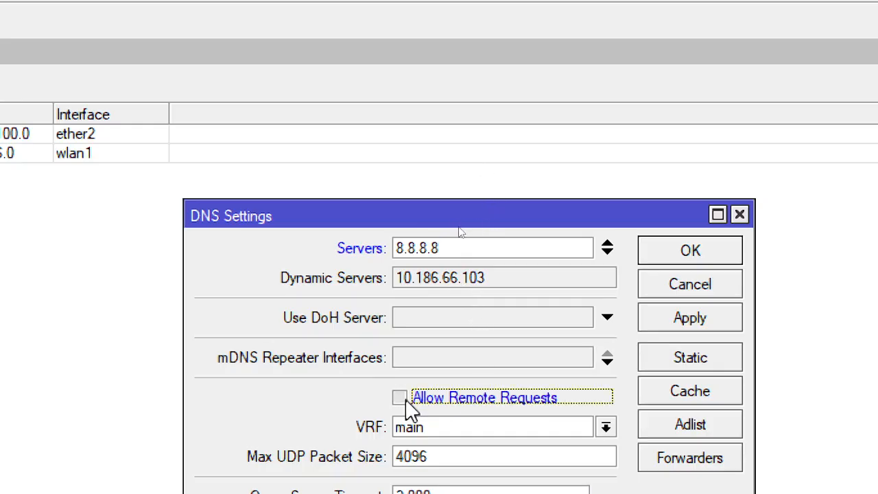
click(702, 322)
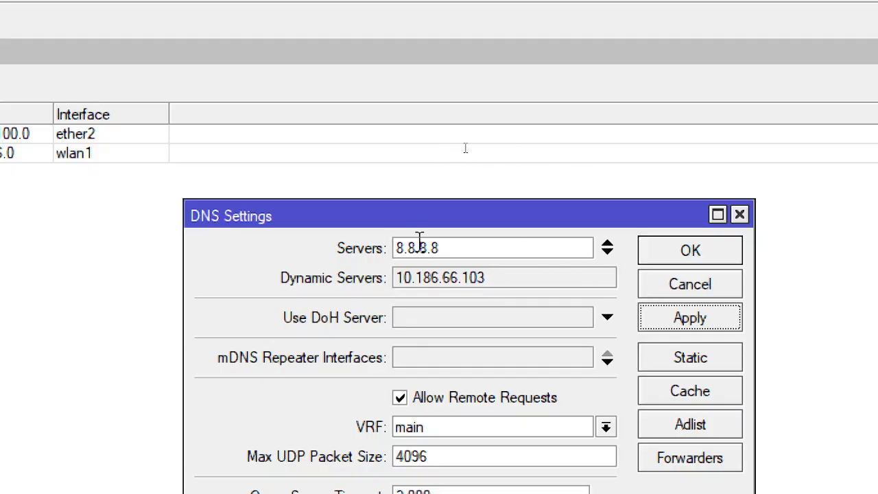
click(688, 321)
click(690, 256)
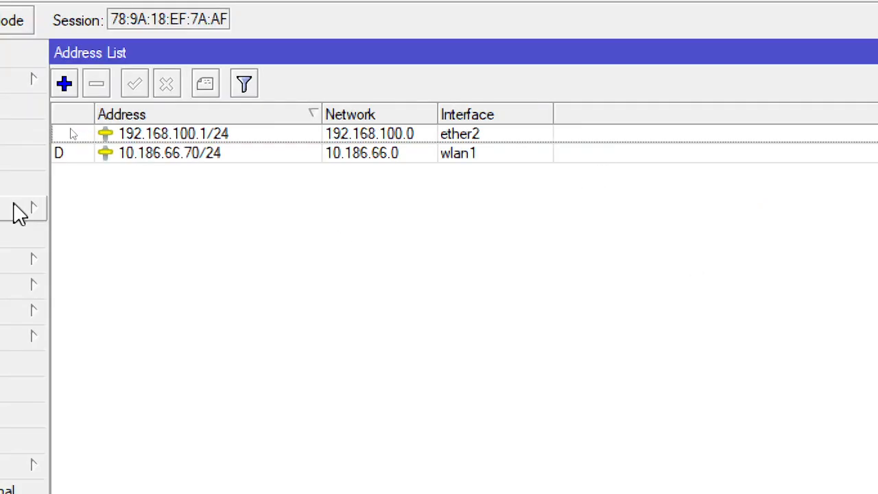
Highlight the NAT item in the Notepad outline, and start a new firewall NAT rule in WinBox
key(alt+Tab)
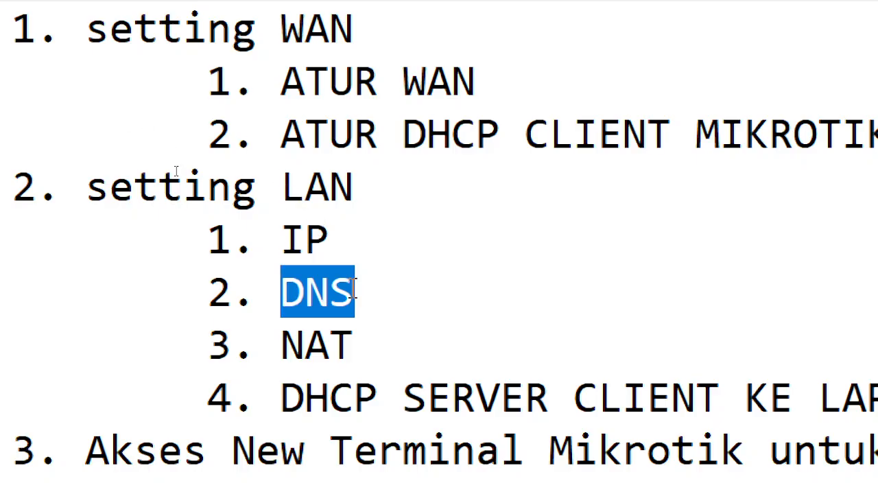
double_click(320, 347)
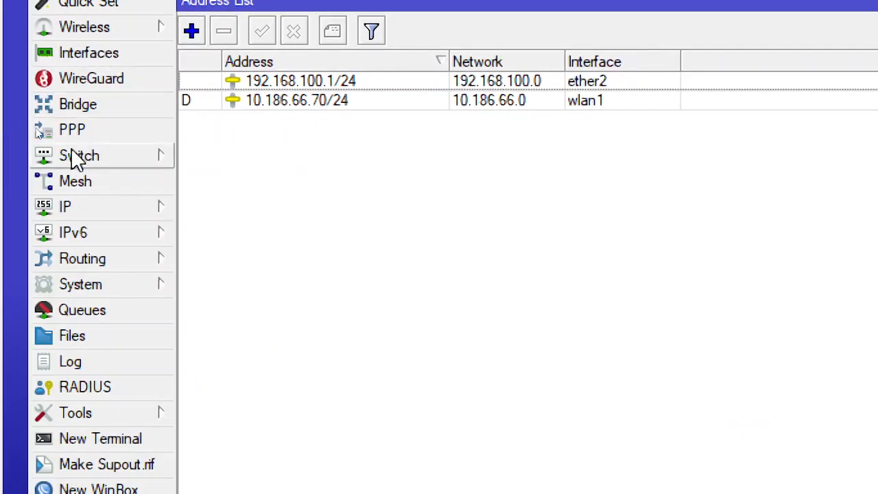
click(112, 216)
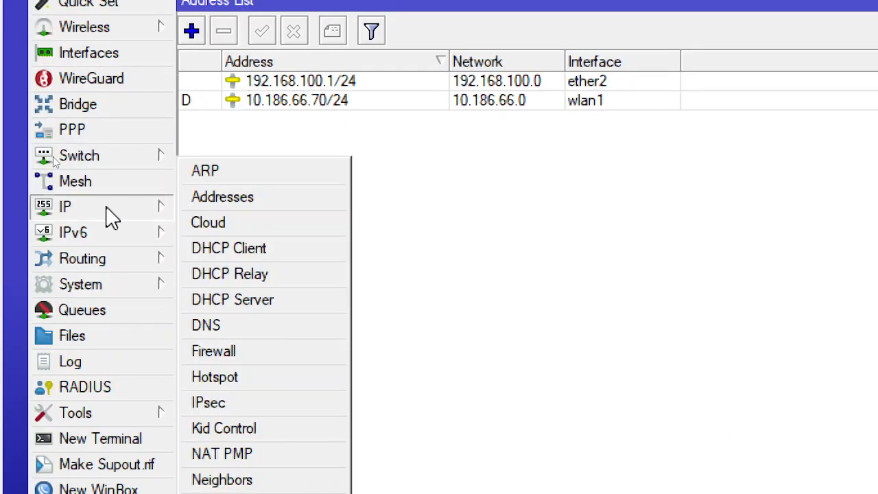
click(300, 352)
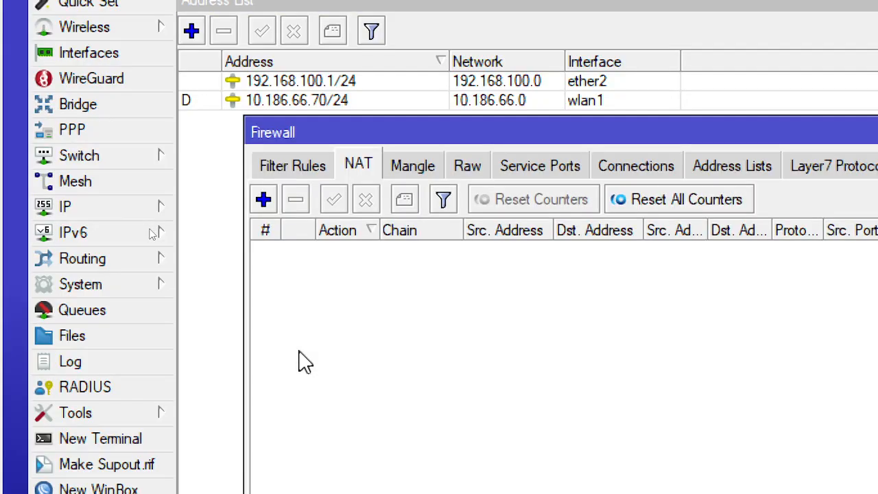
click(304, 167)
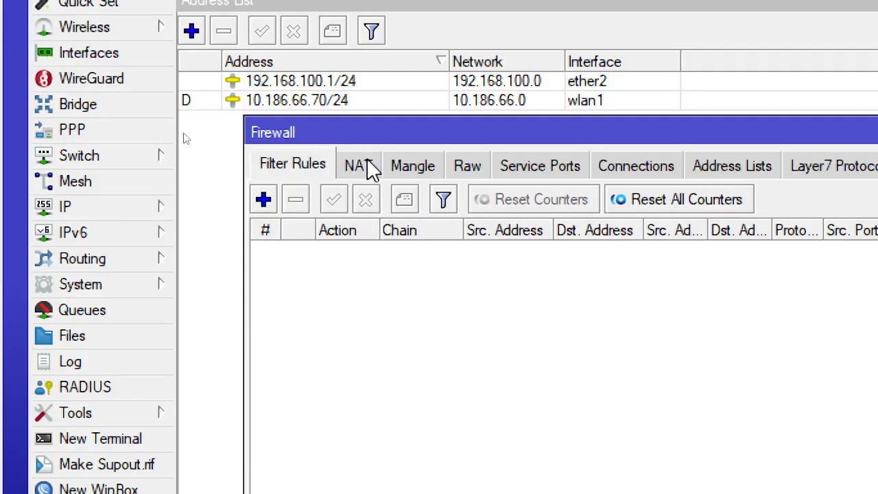
click(369, 168)
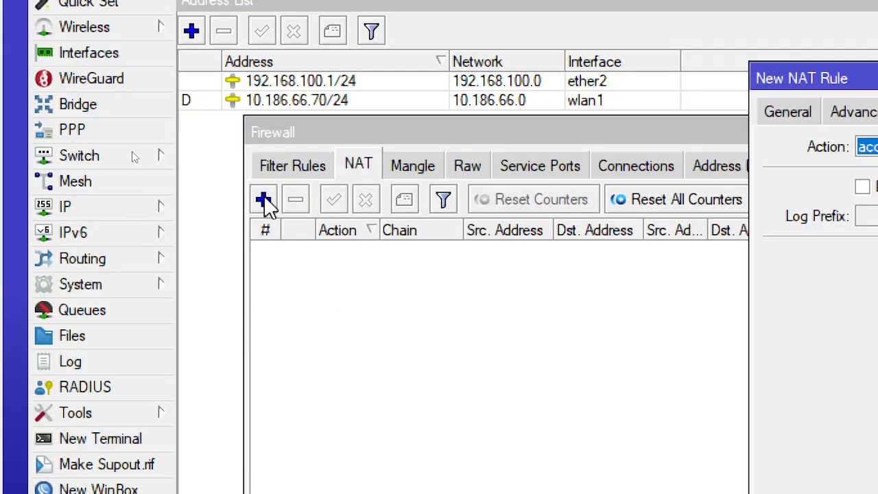
click(264, 199)
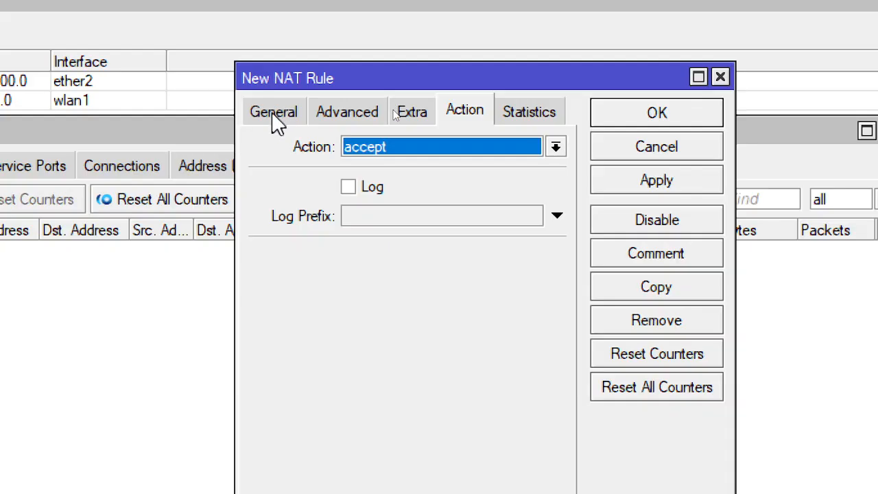
Set the new NAT rule's chain to srcnat and its outgoing interface to wlan1
click(274, 112)
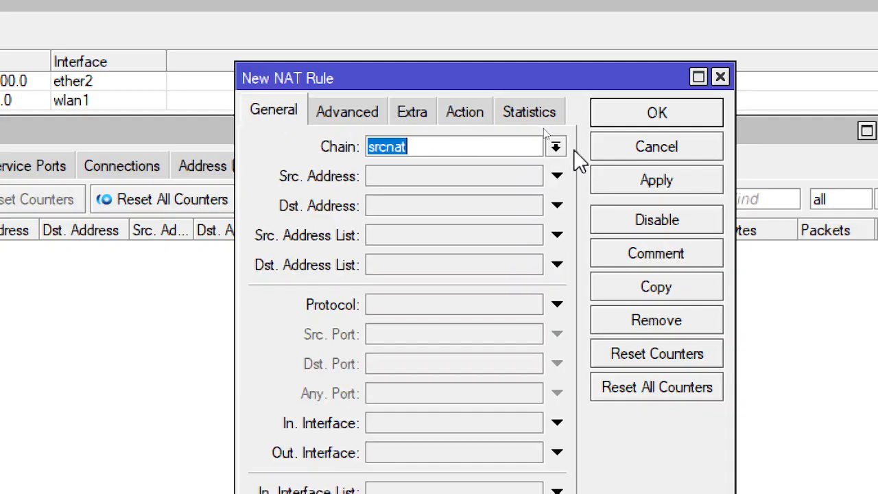
click(556, 148)
click(415, 218)
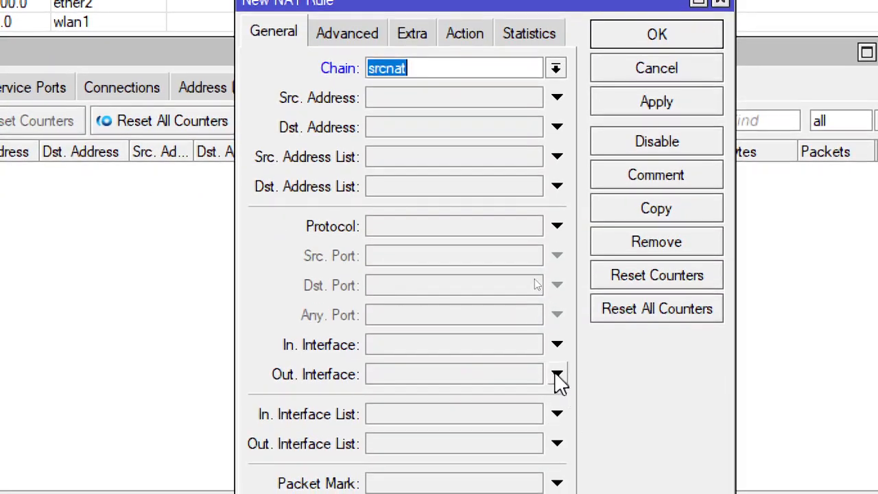
click(557, 452)
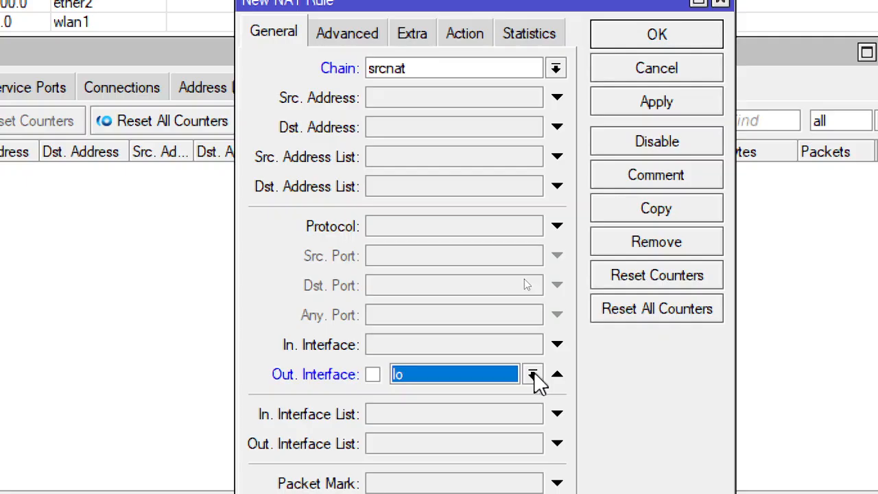
click(533, 375)
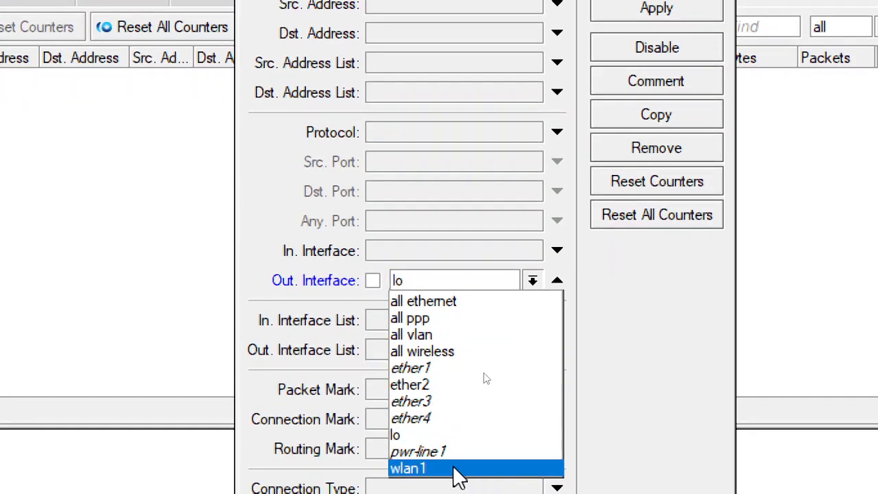
click(458, 473)
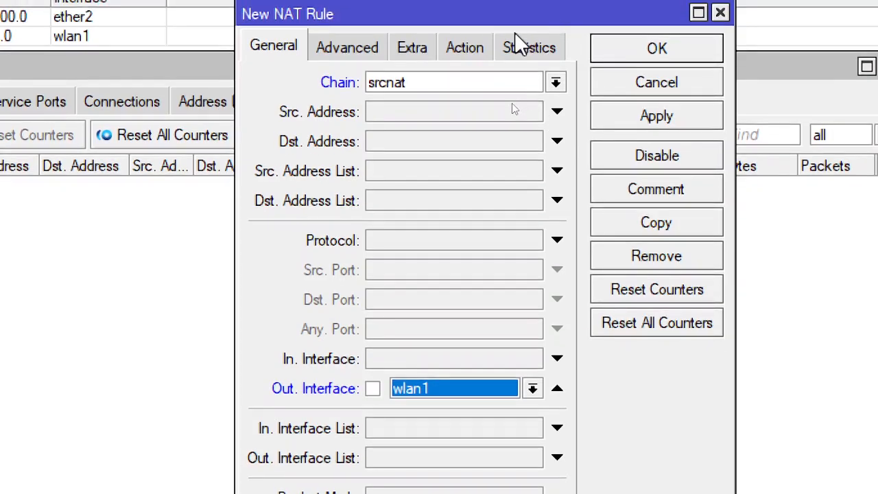
Set the NAT rule's action to masquerade, and apply and save the rule
click(467, 31)
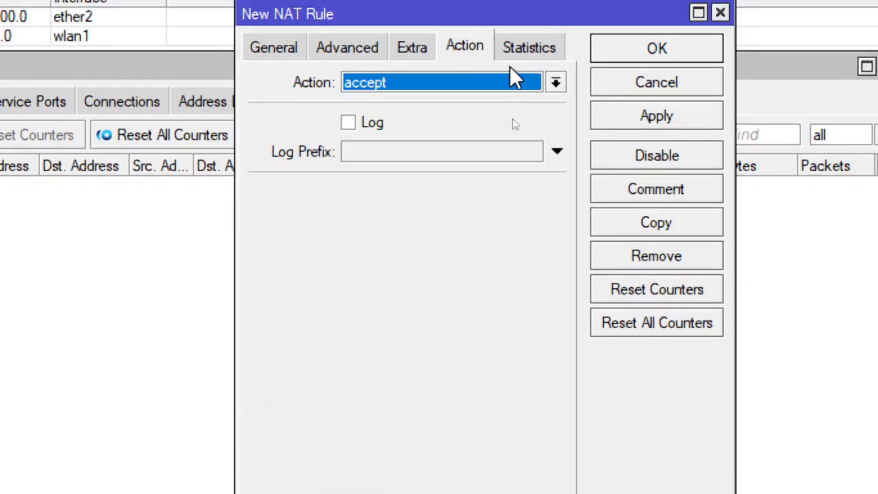
click(556, 82)
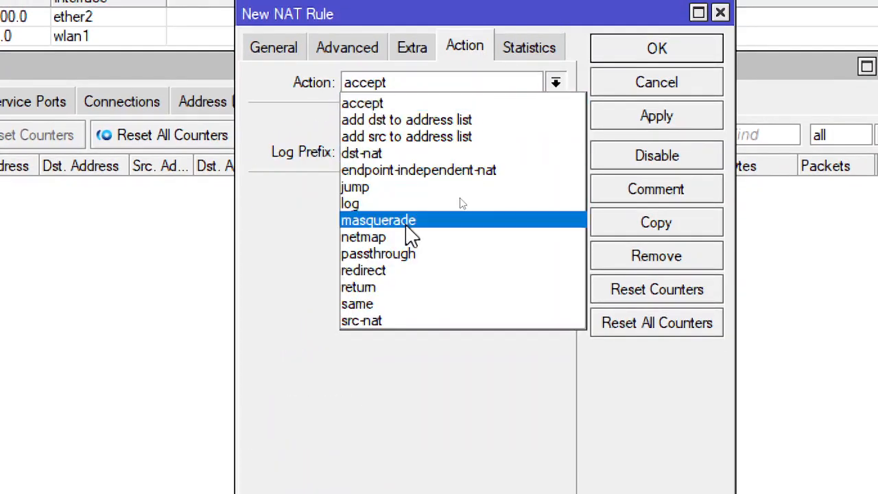
click(406, 220)
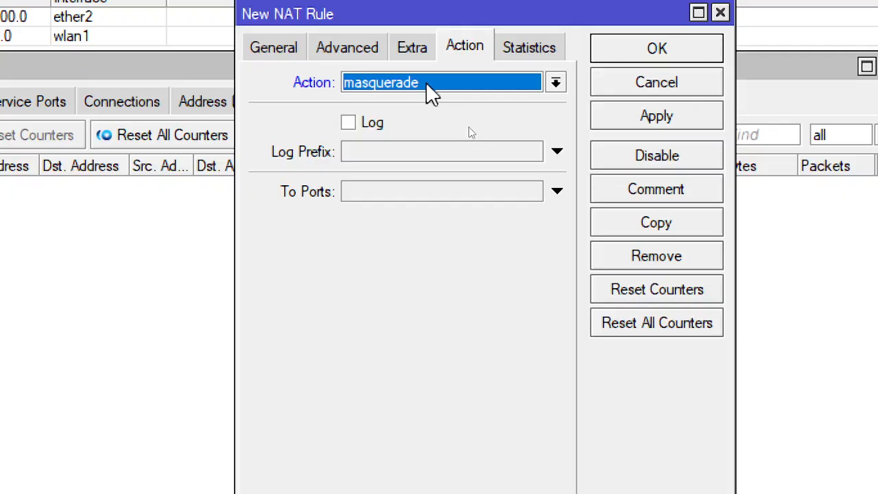
click(681, 122)
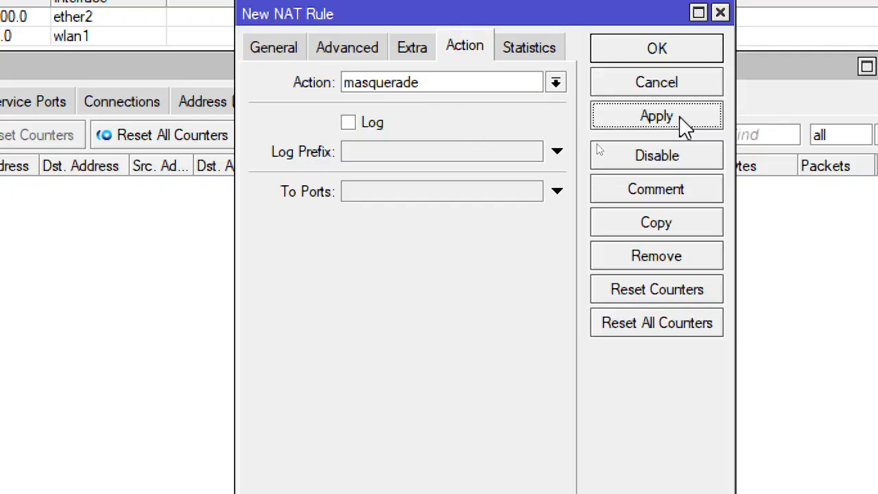
click(679, 50)
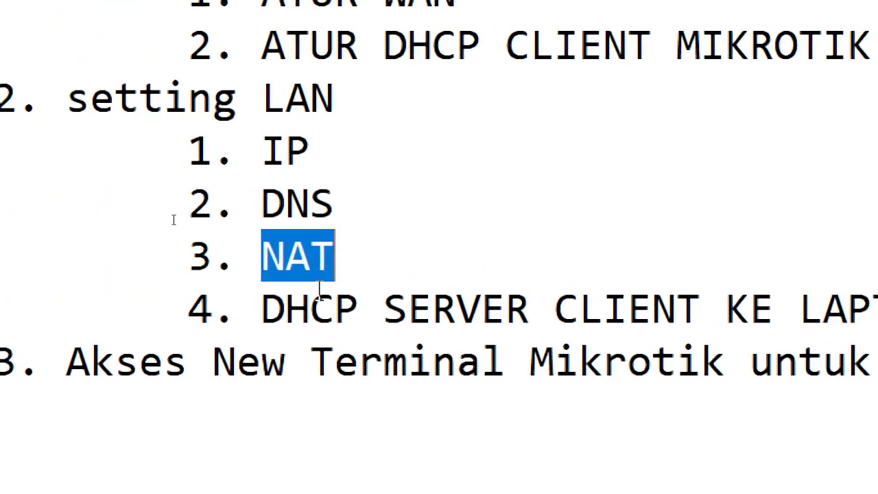
Highlight the DHCP server item in the Notepad outline, and start the DHCP server setup in WinBox on the ether2 interface
drag(262, 309, 816, 320)
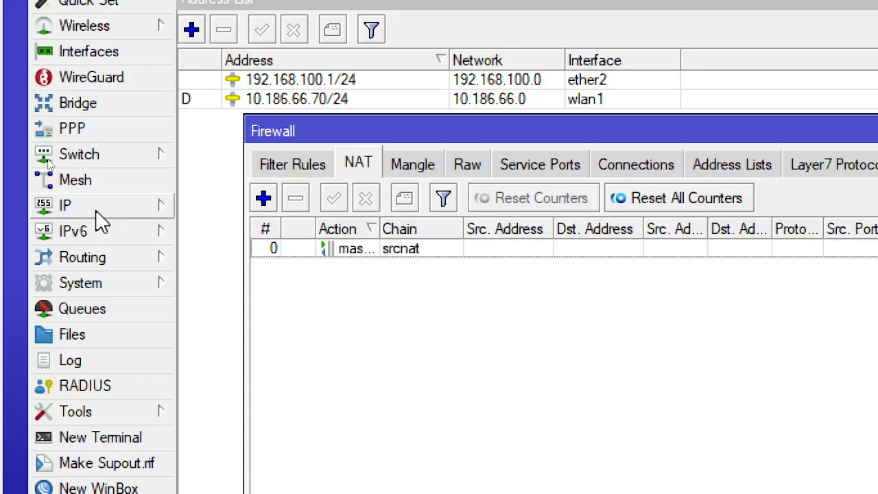
click(82, 207)
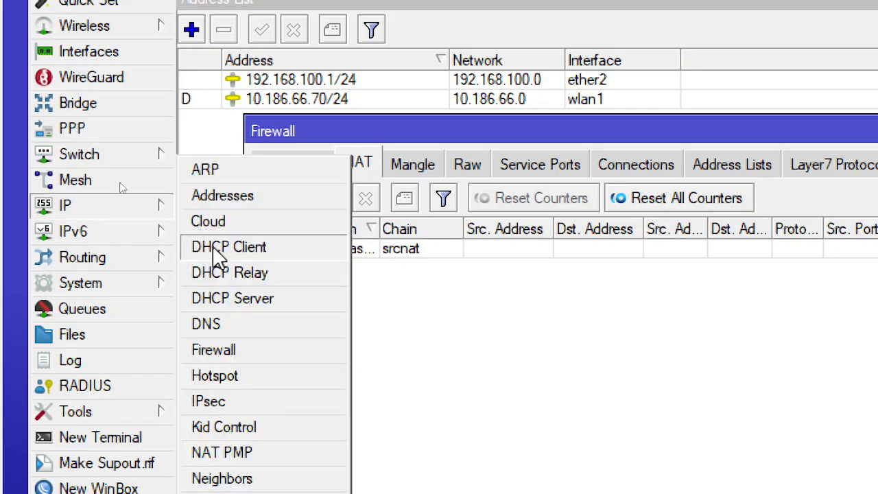
click(293, 305)
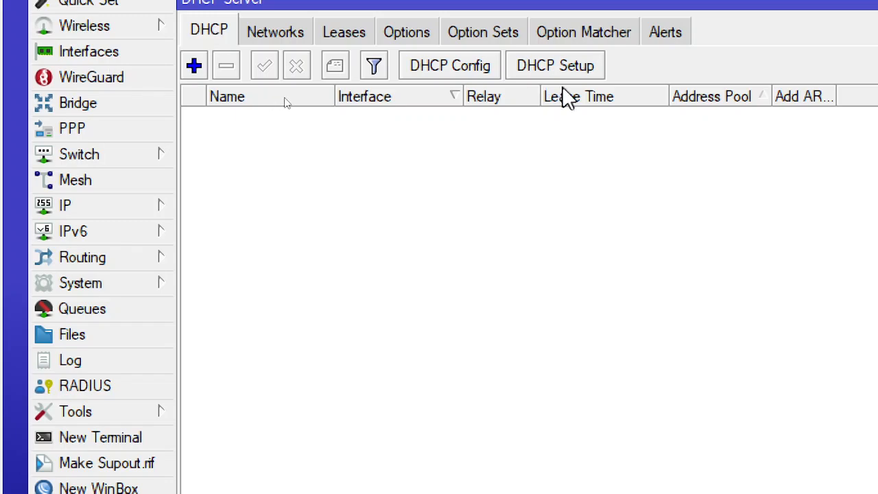
click(582, 72)
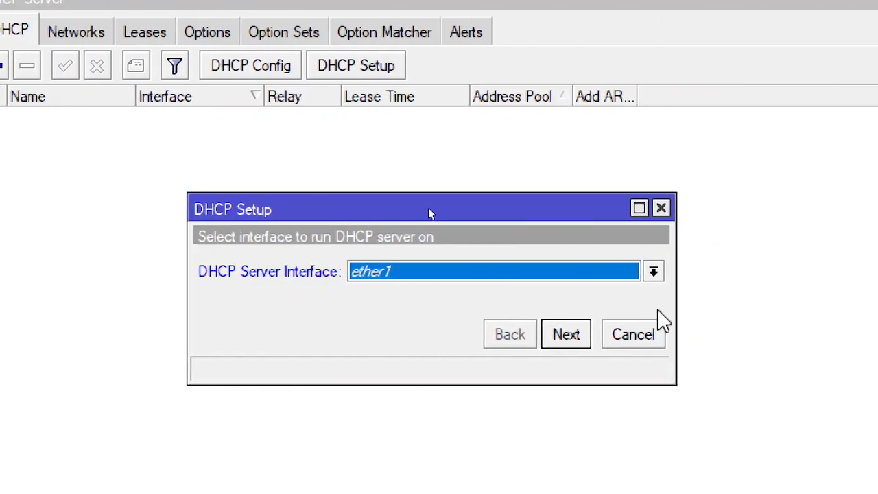
click(654, 271)
click(522, 306)
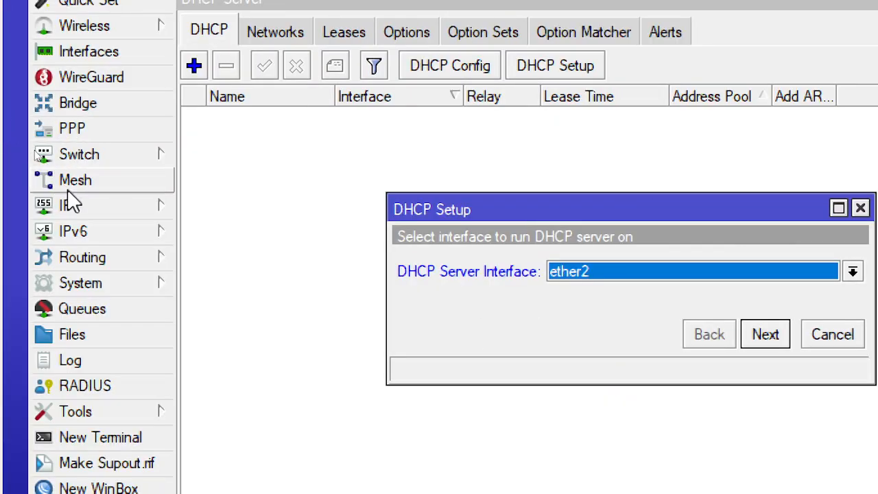
Check the LAN IP address assigned to ether2 in the router's address list
click(77, 206)
click(291, 203)
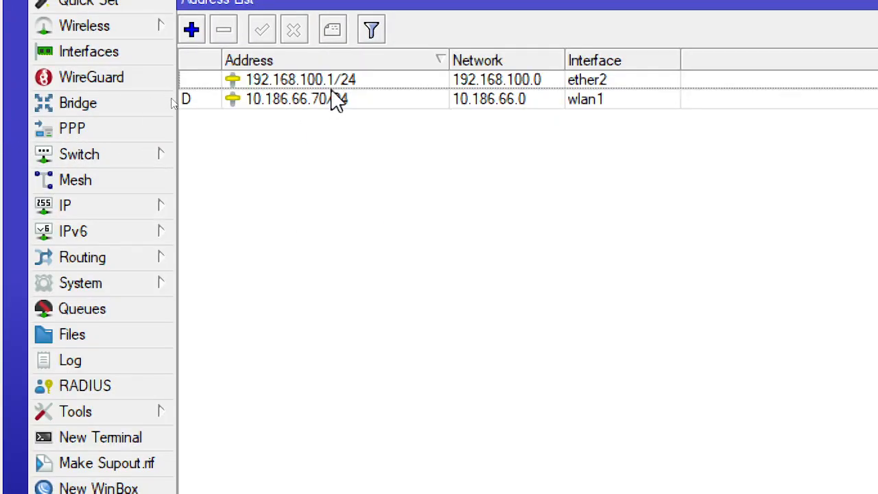
click(626, 81)
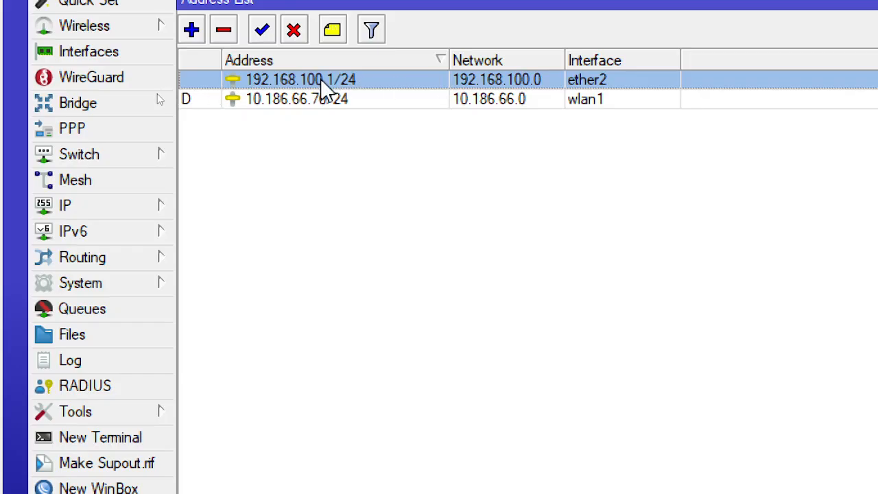
Run the DHCP server setup on the ether2 interface, accepting the proposed values throughout, and finish it
click(112, 210)
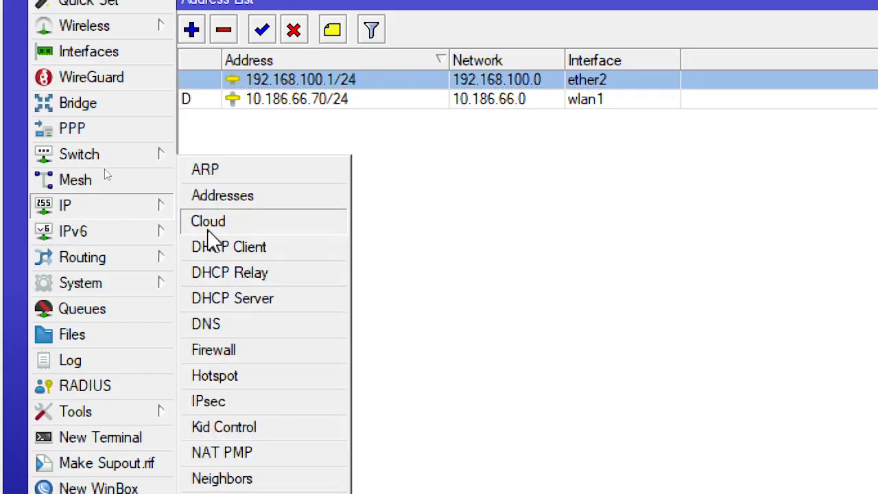
click(291, 309)
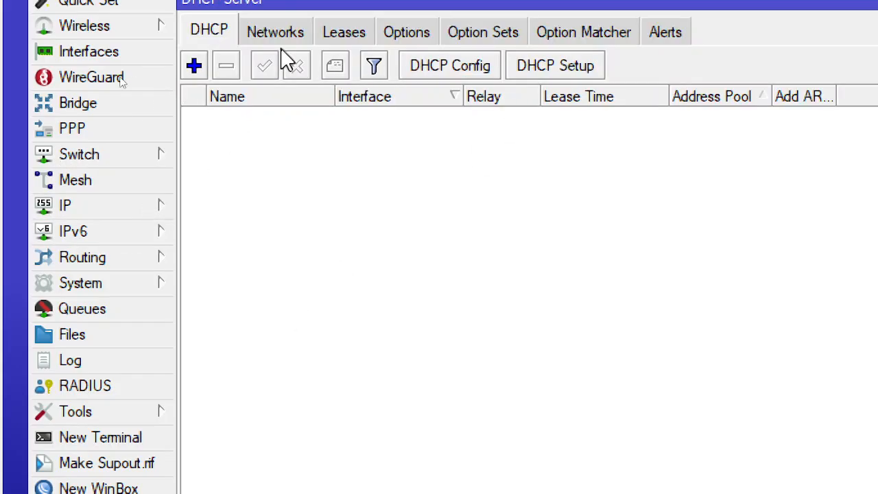
click(560, 69)
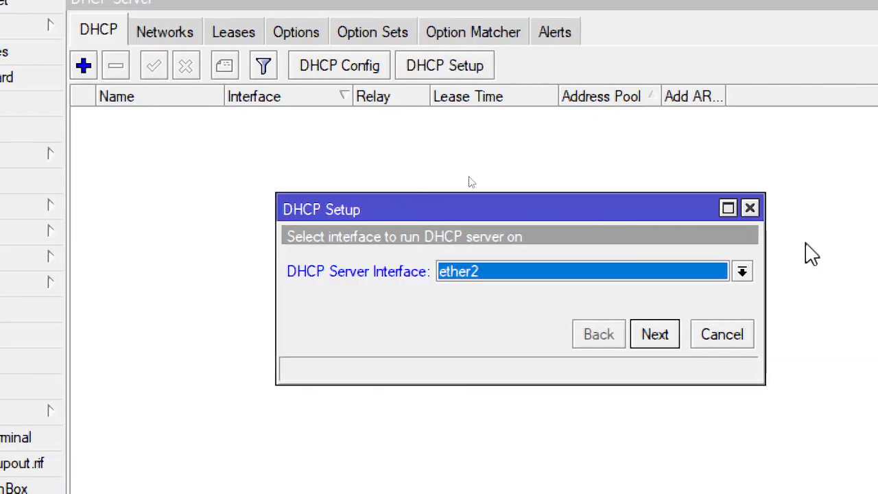
click(514, 278)
click(470, 308)
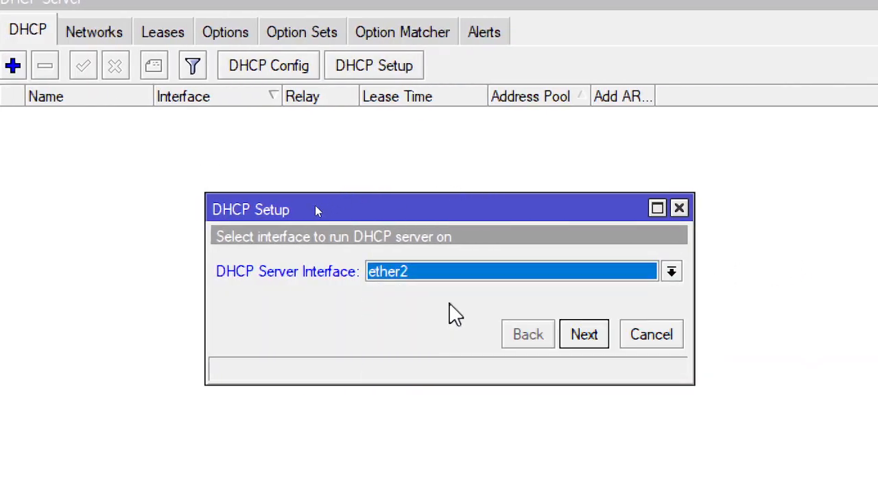
click(594, 343)
click(596, 346)
click(594, 343)
click(595, 343)
click(594, 344)
click(595, 343)
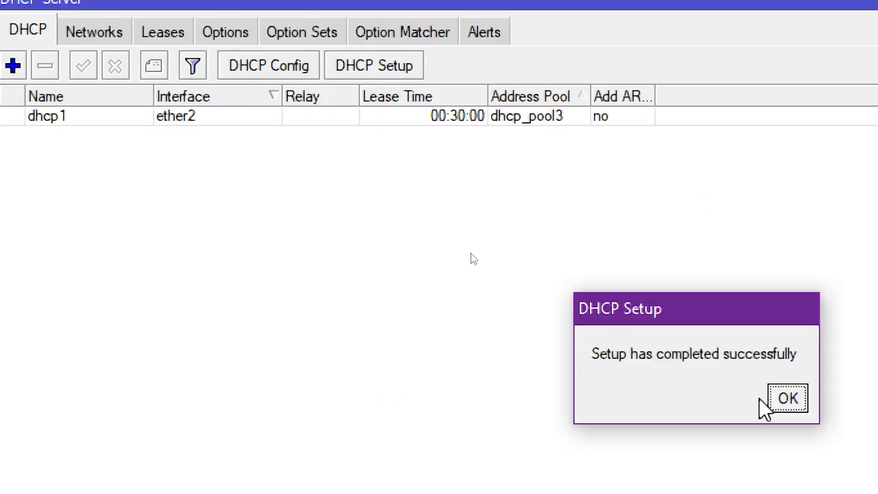
click(788, 400)
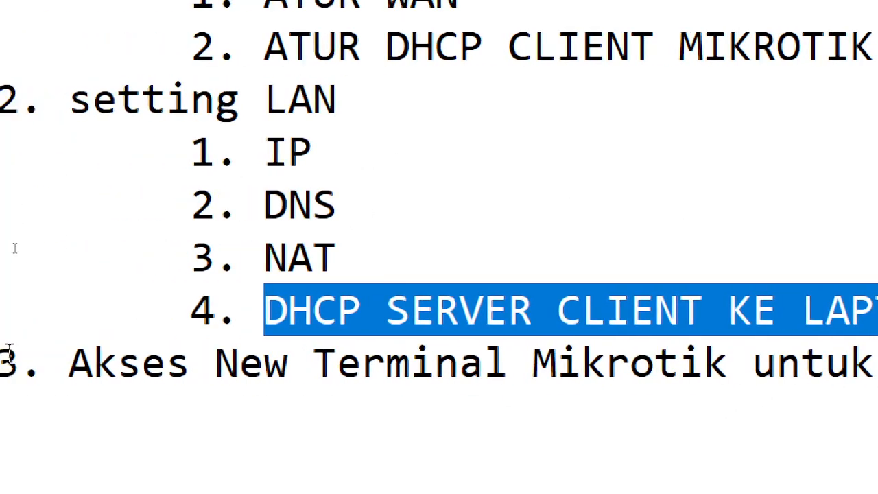
Highlight the New Terminal item in the Notepad outline, and open a new terminal in WinBox
drag(76, 362, 877, 427)
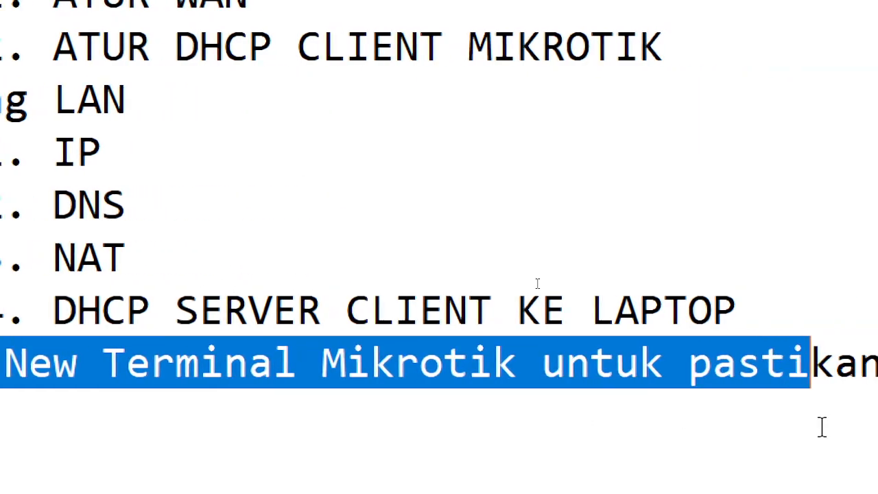
drag(823, 427, 877, 407)
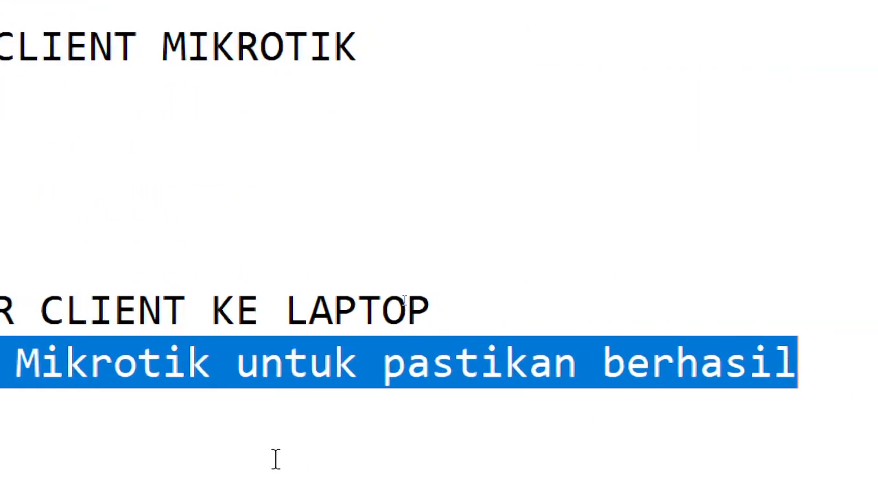
click(275, 459)
key(alt+Tab)
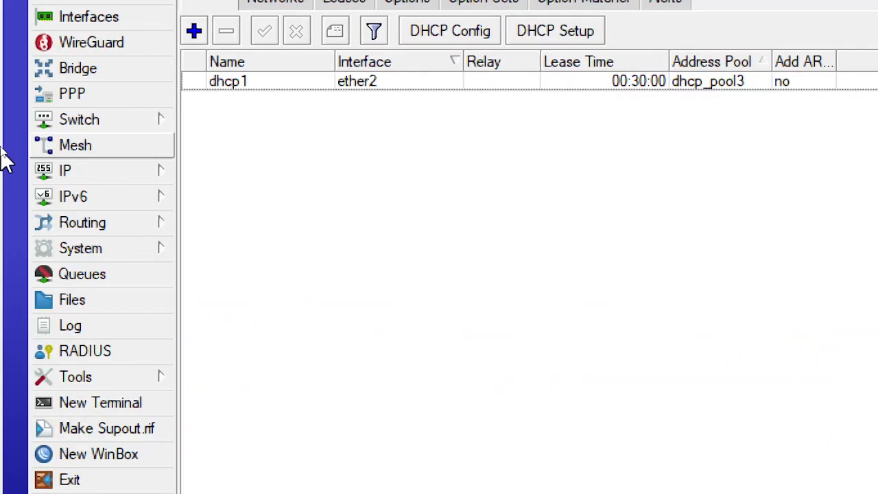
click(113, 403)
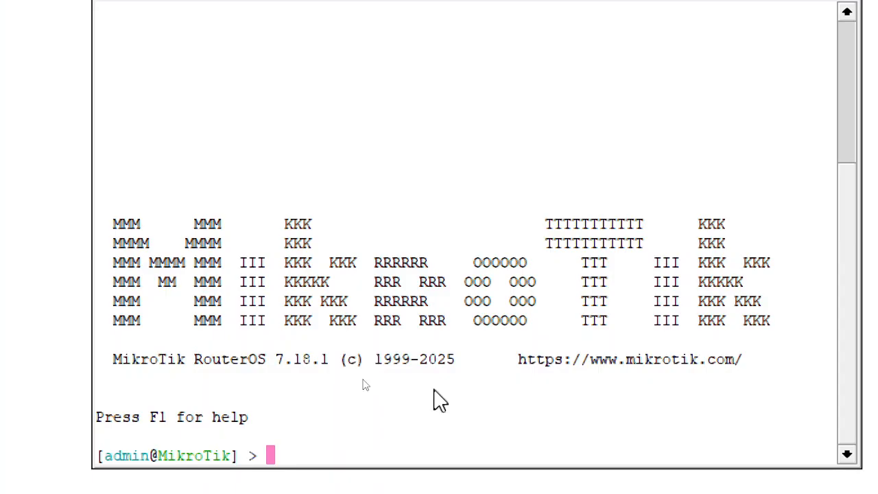
Ping 8.8.8.8 from the router's terminal to test the internet connection
text(ping )
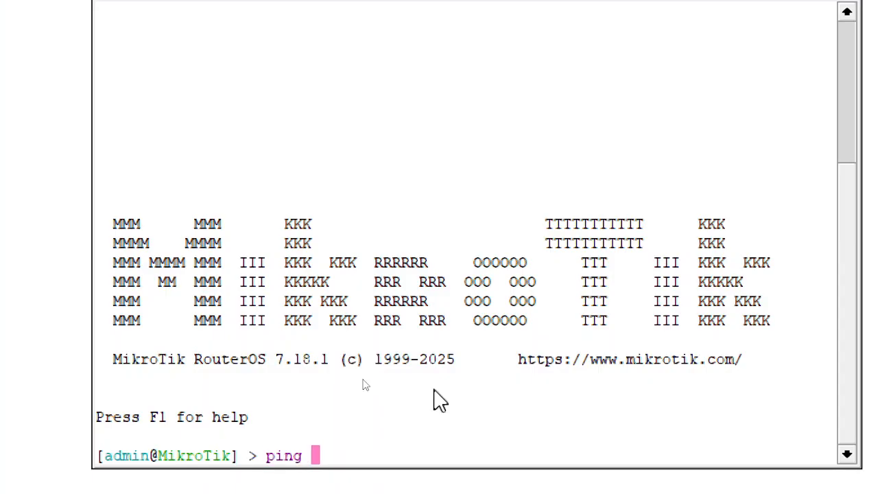
text(8.8.8.8)
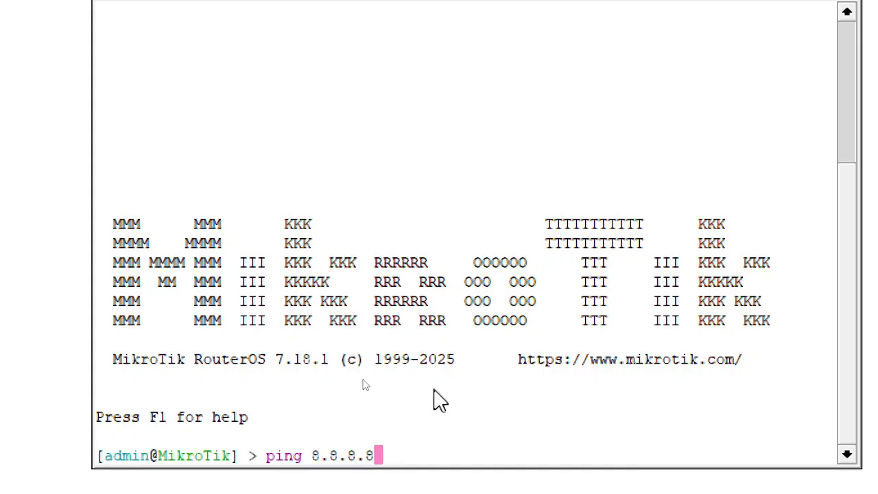
key(Return)
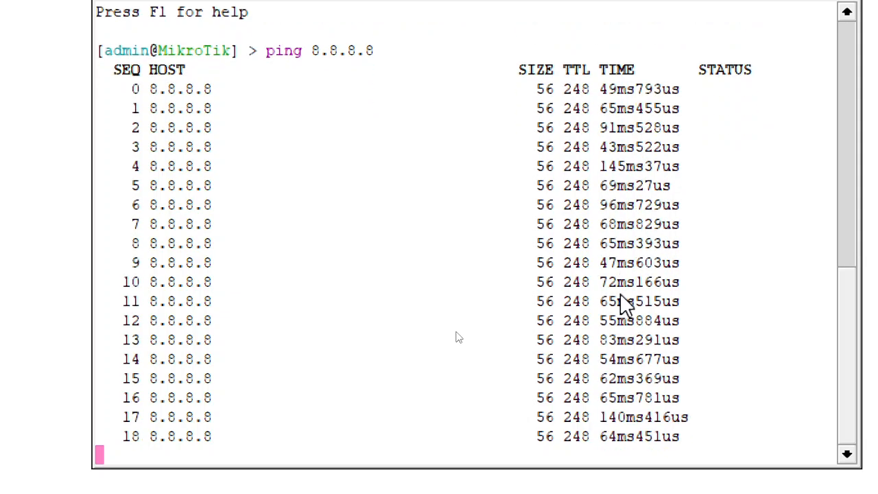
click(624, 471)
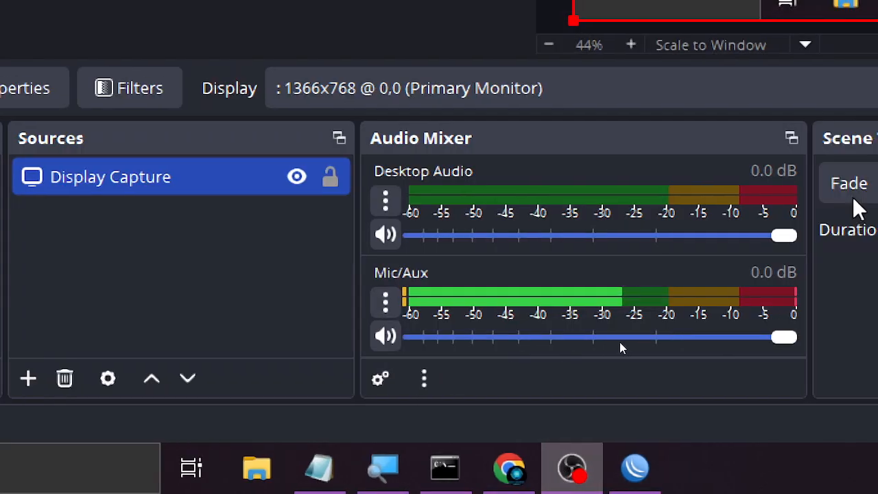